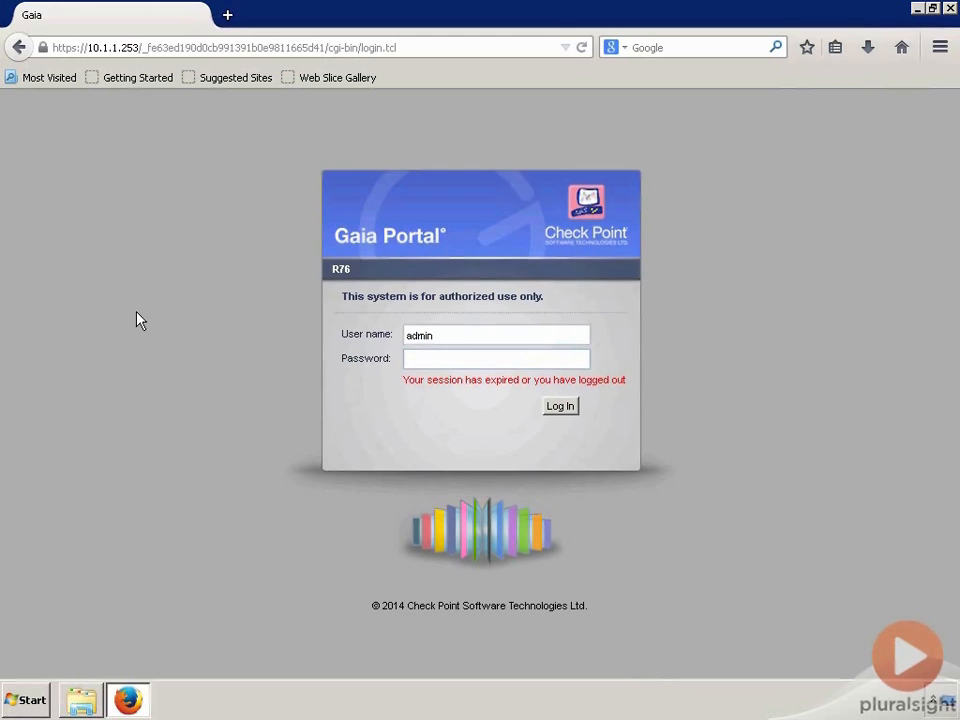
# - Log in to the Gaia Portal as admin using the account password
pyautogui.write('•')
pyautogui.press('Return')
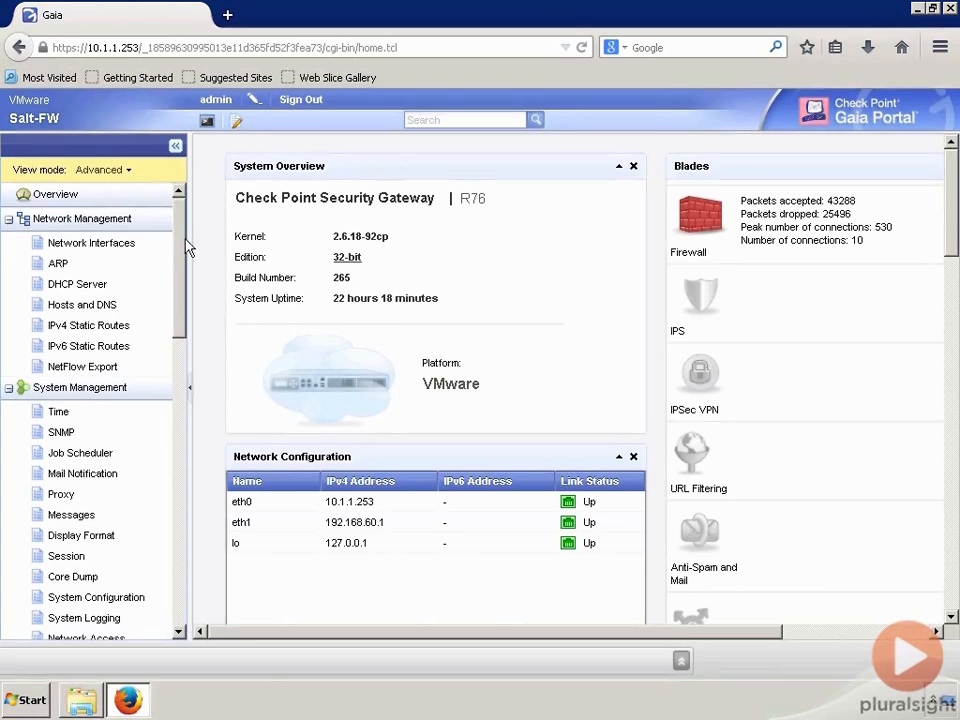
# - Show the empty Maintenance > Upgrade page and the Administrator folder window with Check_Point_R77.Gaia.tgz
pyautogui.moveTo(183, 289); pyautogui.dragTo(193, 596)
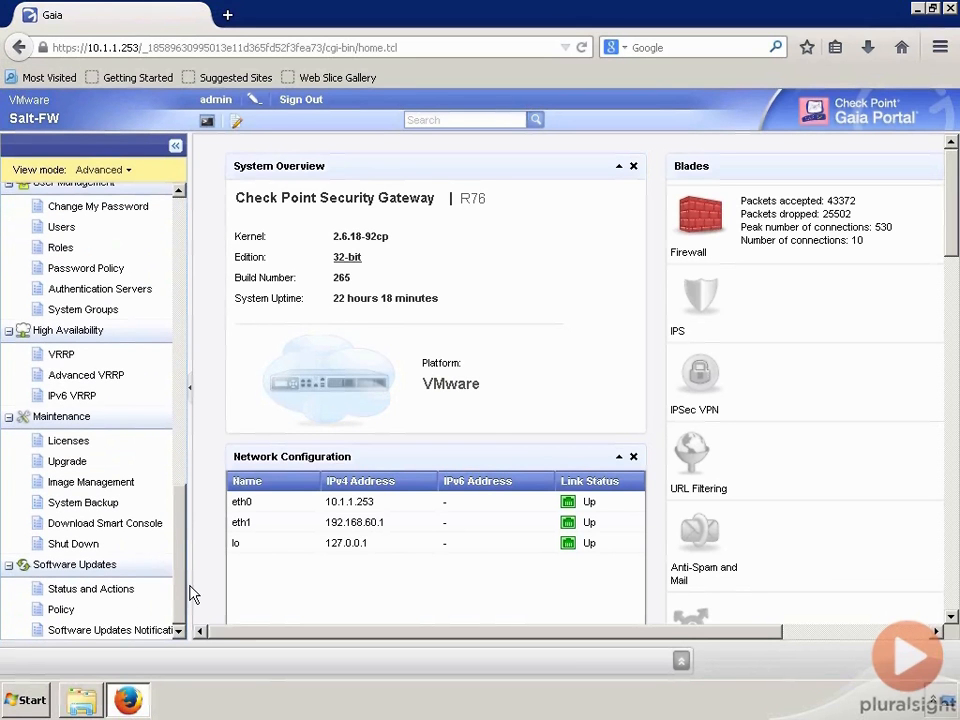
pyautogui.click(70, 466)
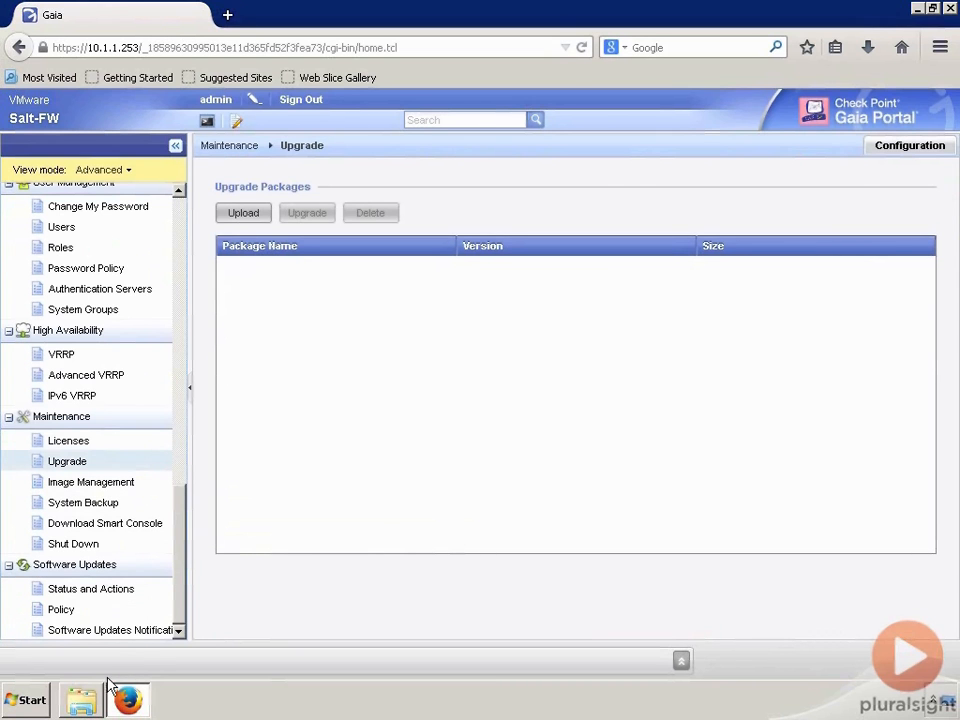
pyautogui.click(88, 704)
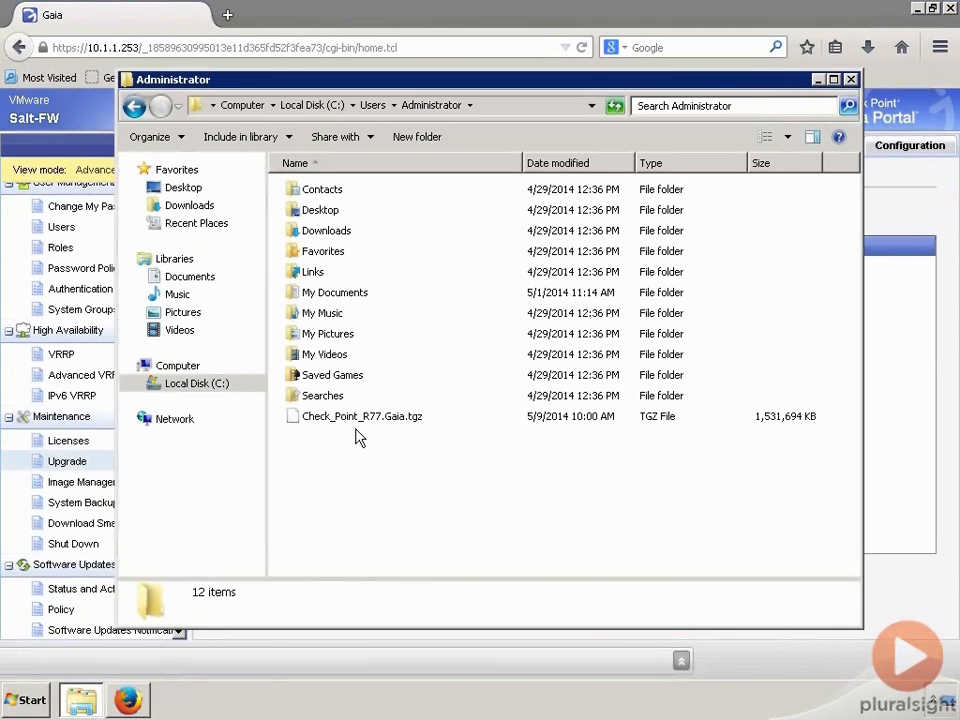
# - Copy the Administrator folder path holding Check_Point_R77.Gaia.tgz, then return to the browser
pyautogui.click(389, 424)
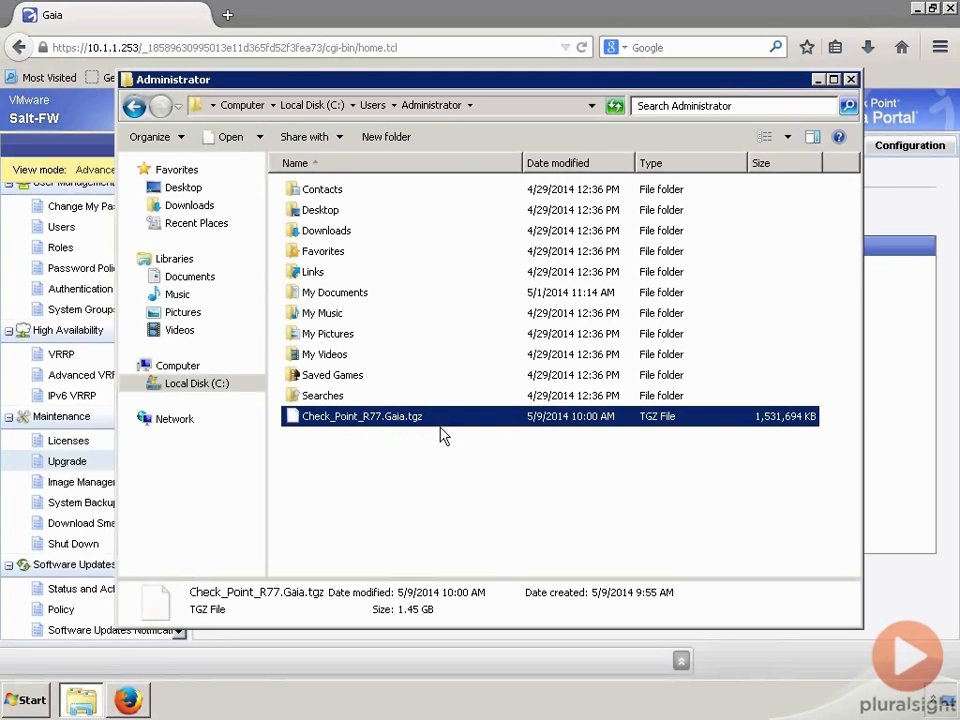
pyautogui.click(506, 107)
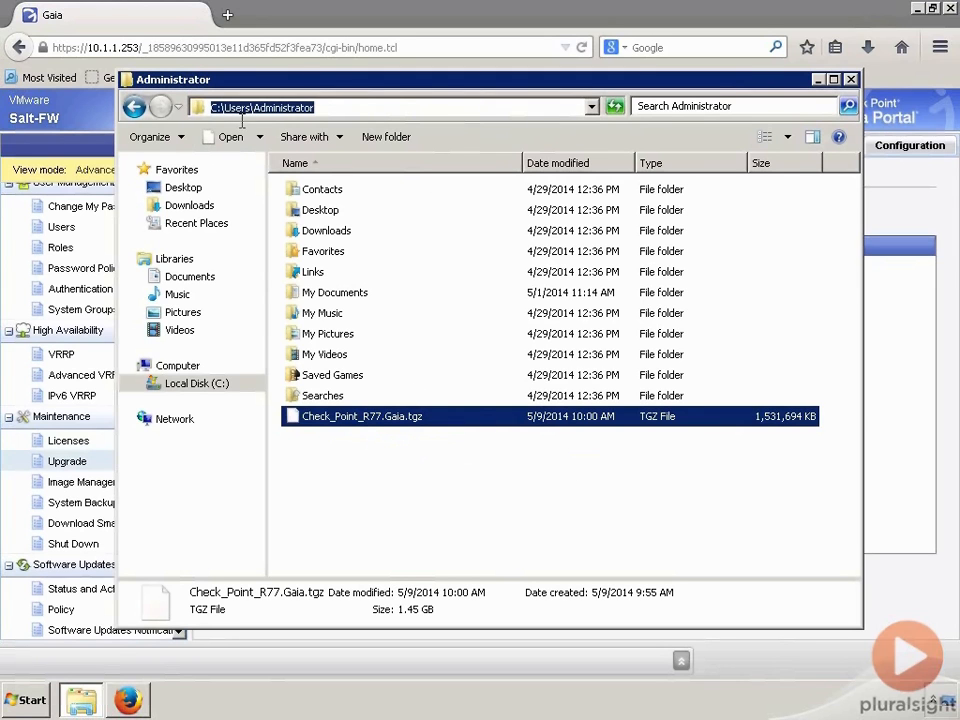
pyautogui.rightClick(272, 109)
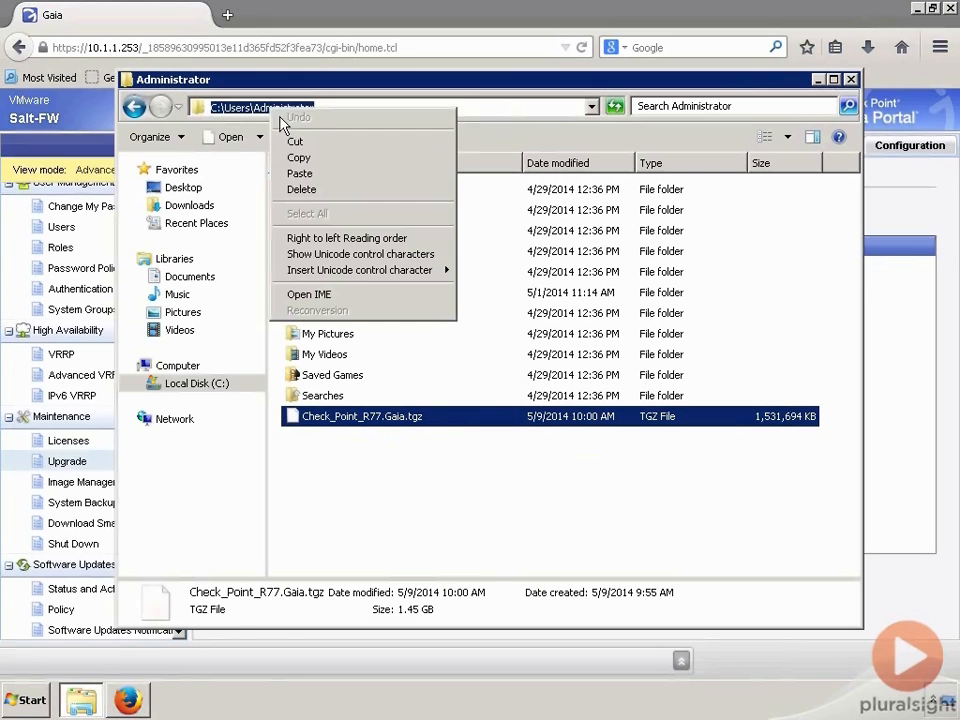
pyautogui.click(300, 158)
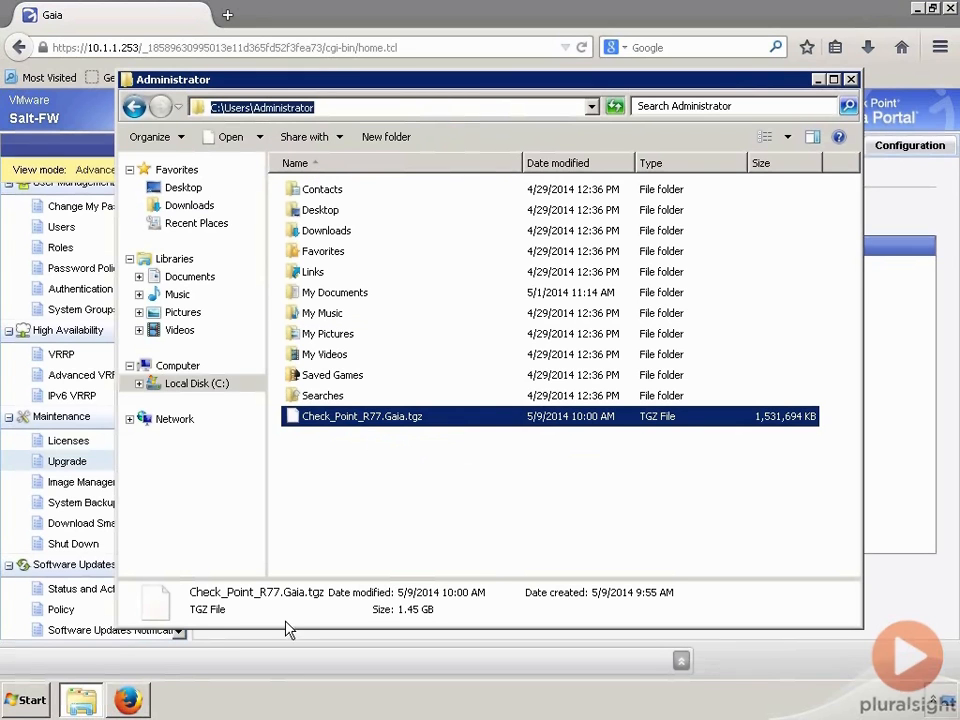
pyautogui.click(22, 502)
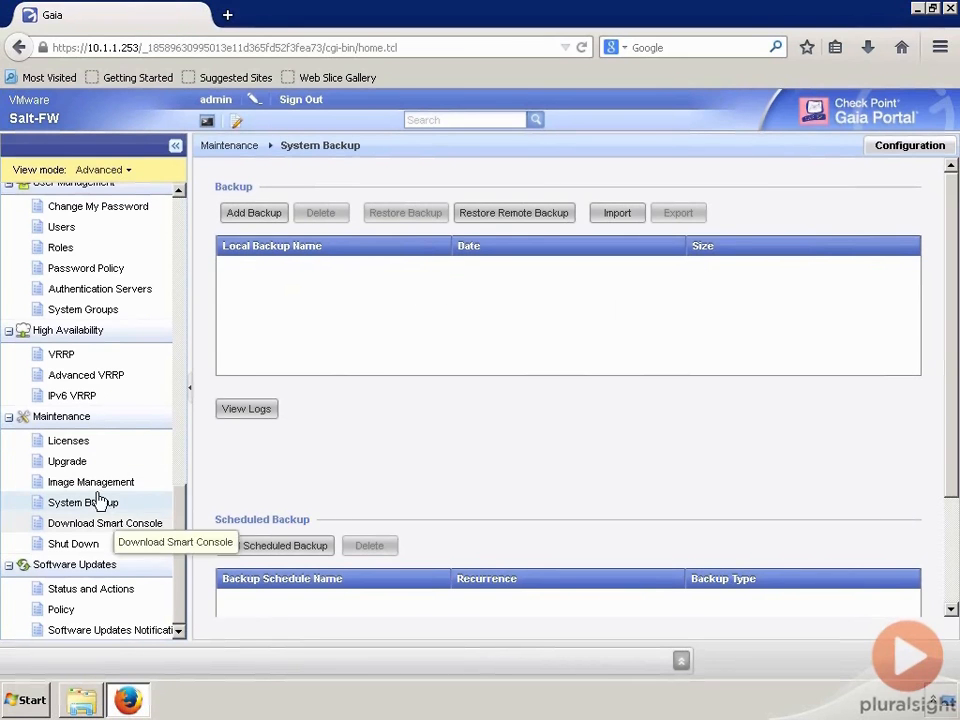
# - Upload Check_Point_R77.Gaia.tgz from C:\Users\Administrator into the Upgrade Packages list
pyautogui.click(70, 462)
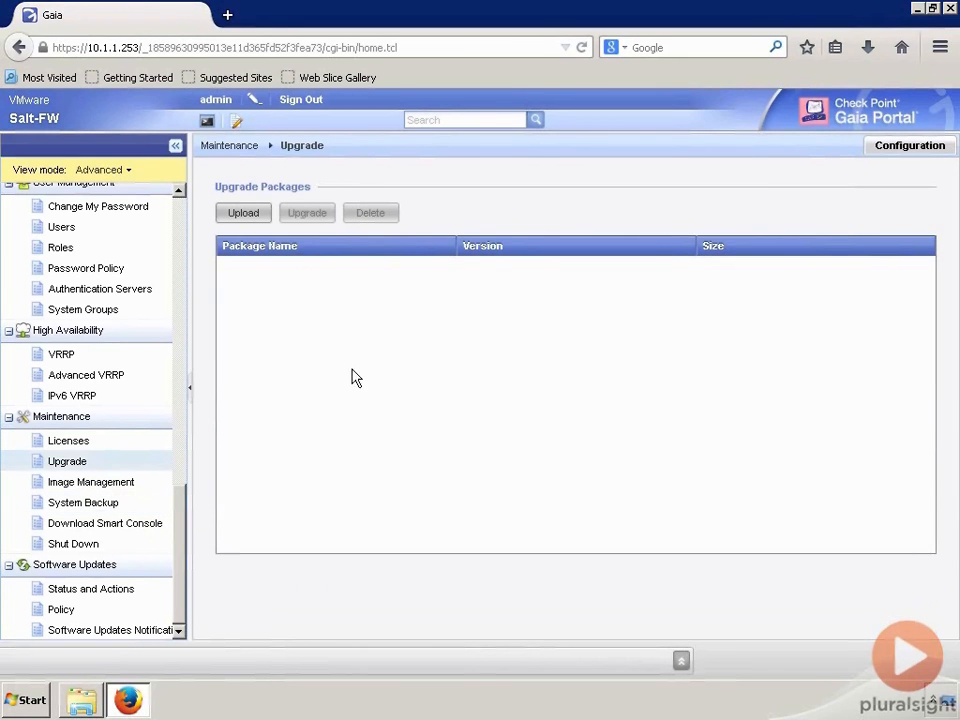
pyautogui.click(243, 214)
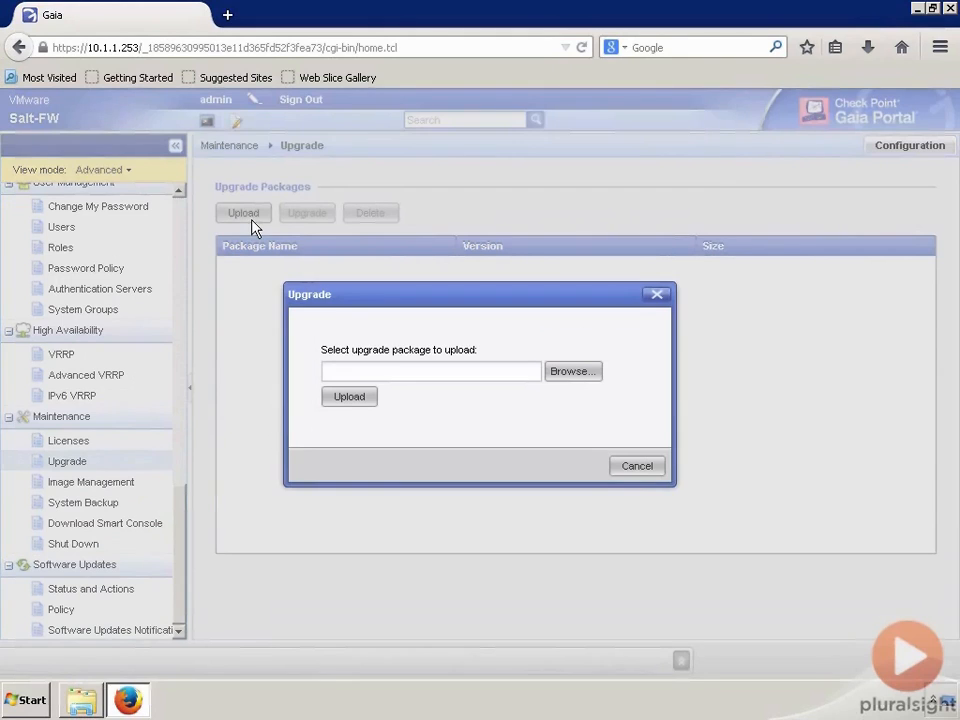
pyautogui.click(580, 380)
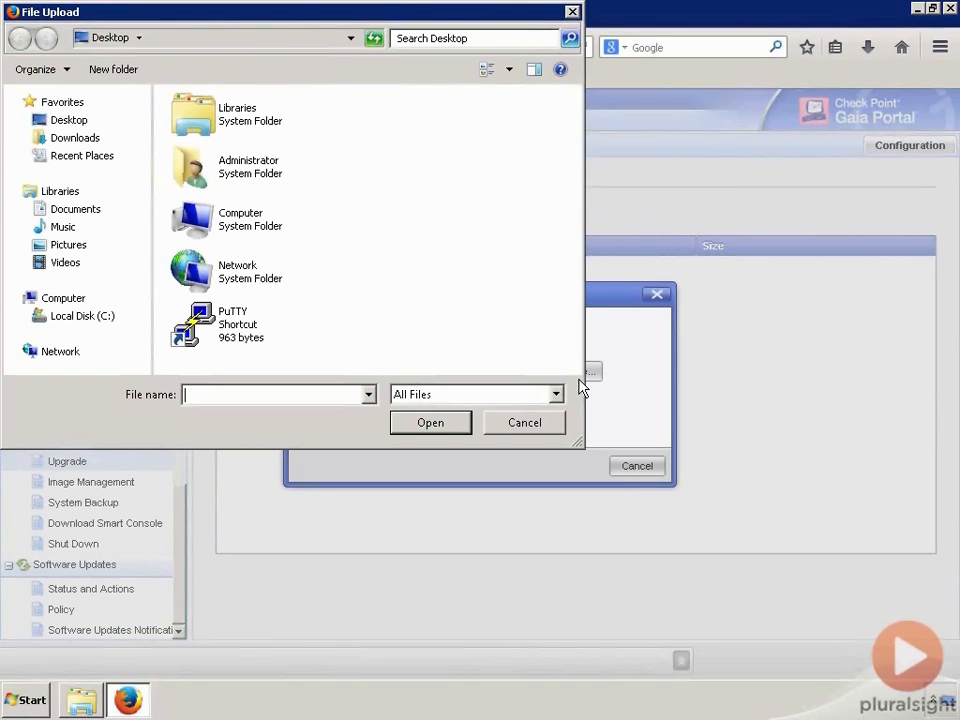
pyautogui.click(106, 317)
pyautogui.doubleClick(201, 206)
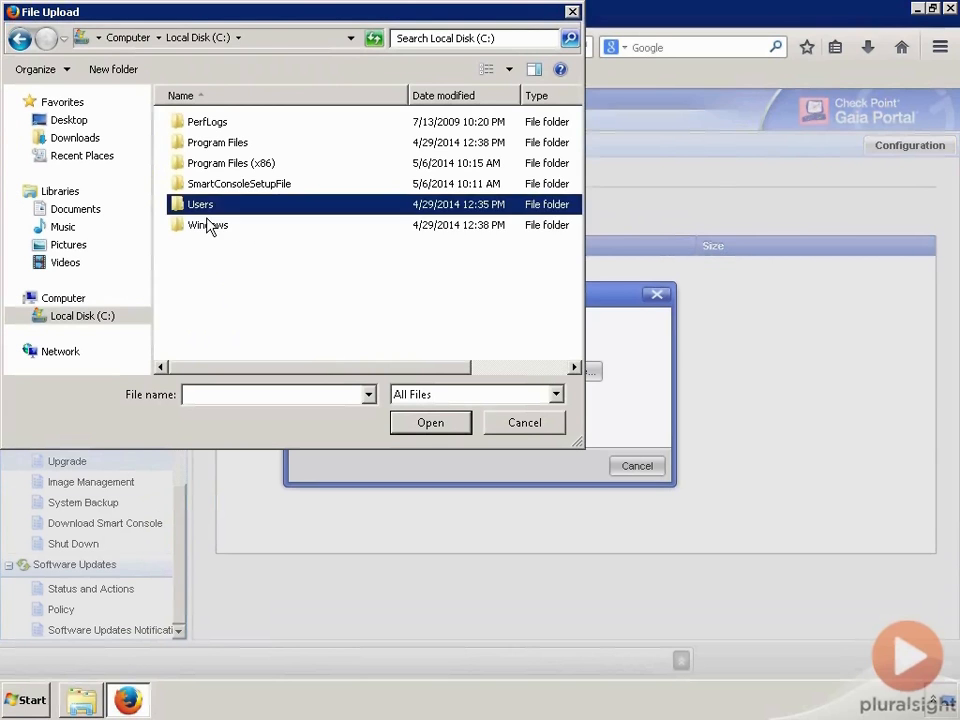
pyautogui.doubleClick(226, 123)
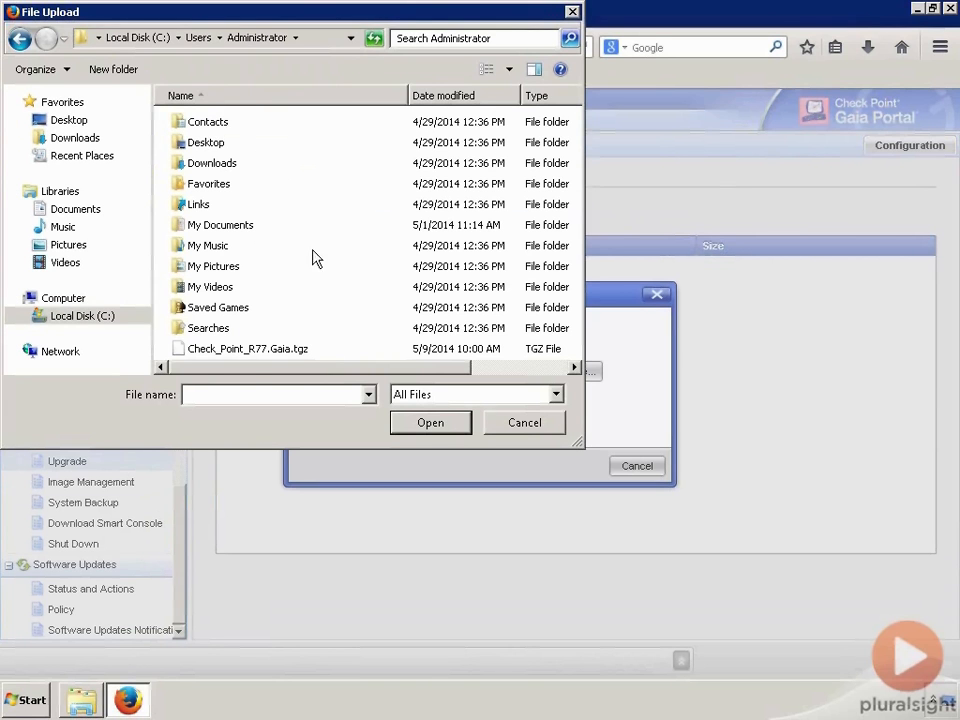
pyautogui.click(248, 352)
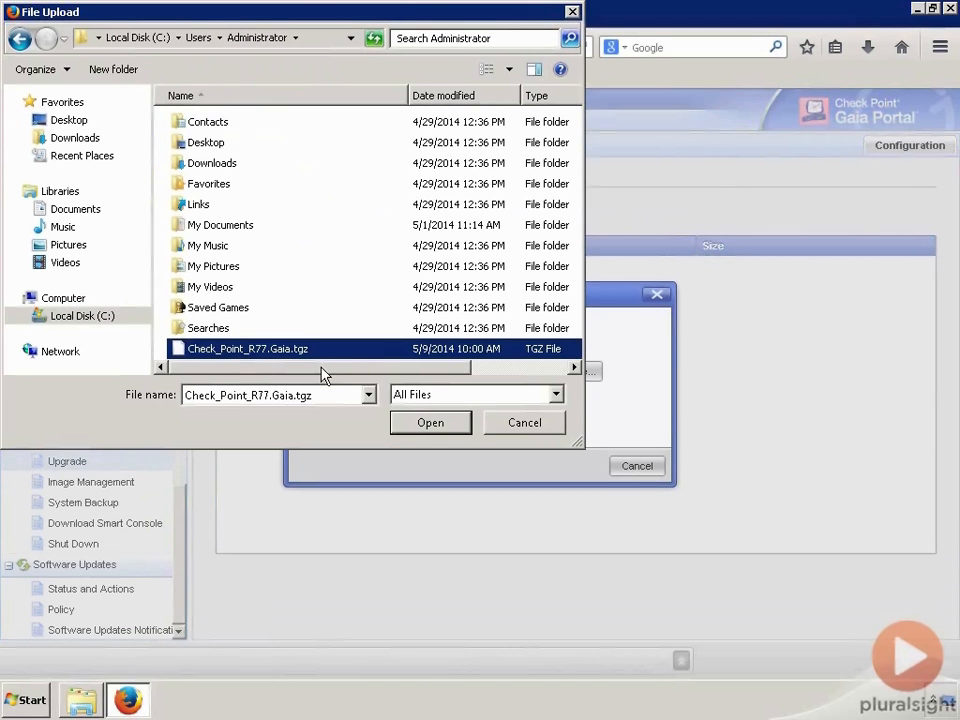
pyautogui.click(432, 433)
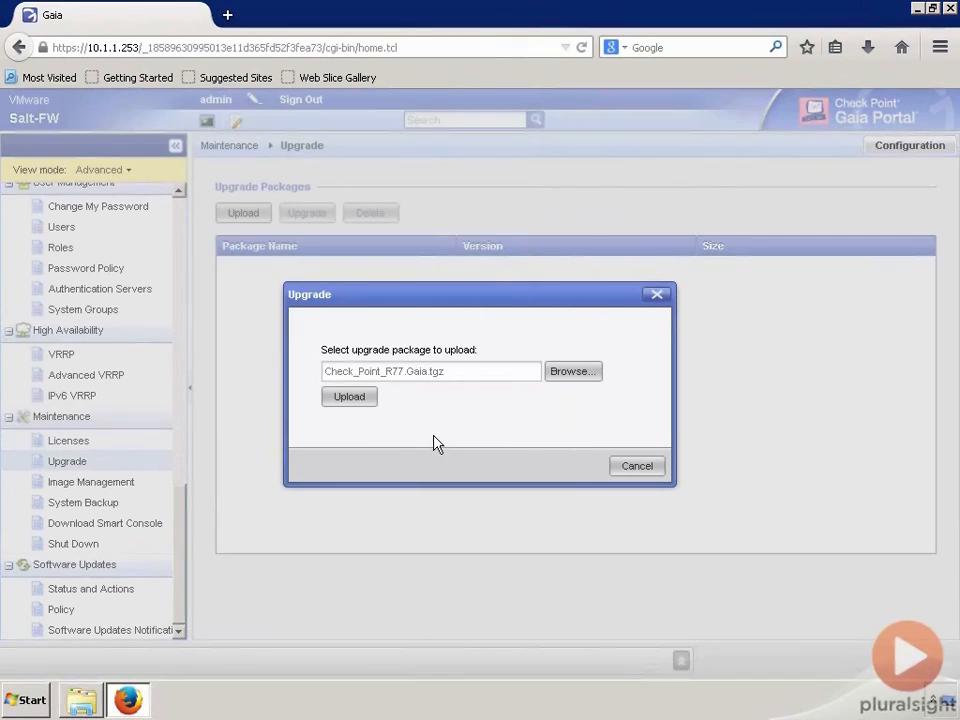
pyautogui.click(363, 403)
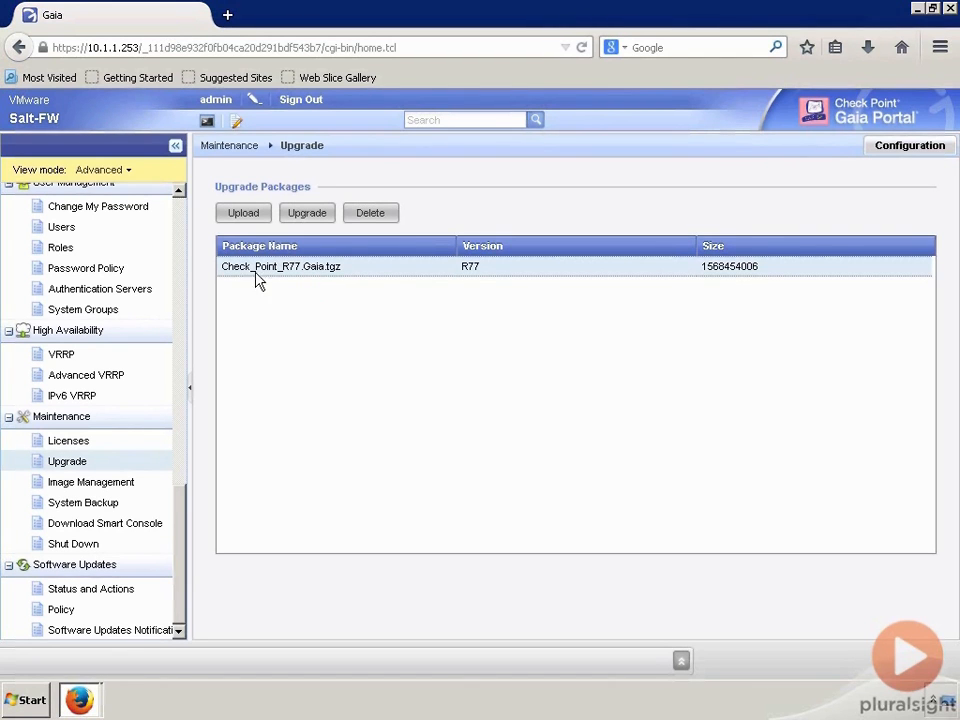
# - Run Upgrade on the R77 package and confirm the Check Point R77 Suite installation
pyautogui.click(310, 216)
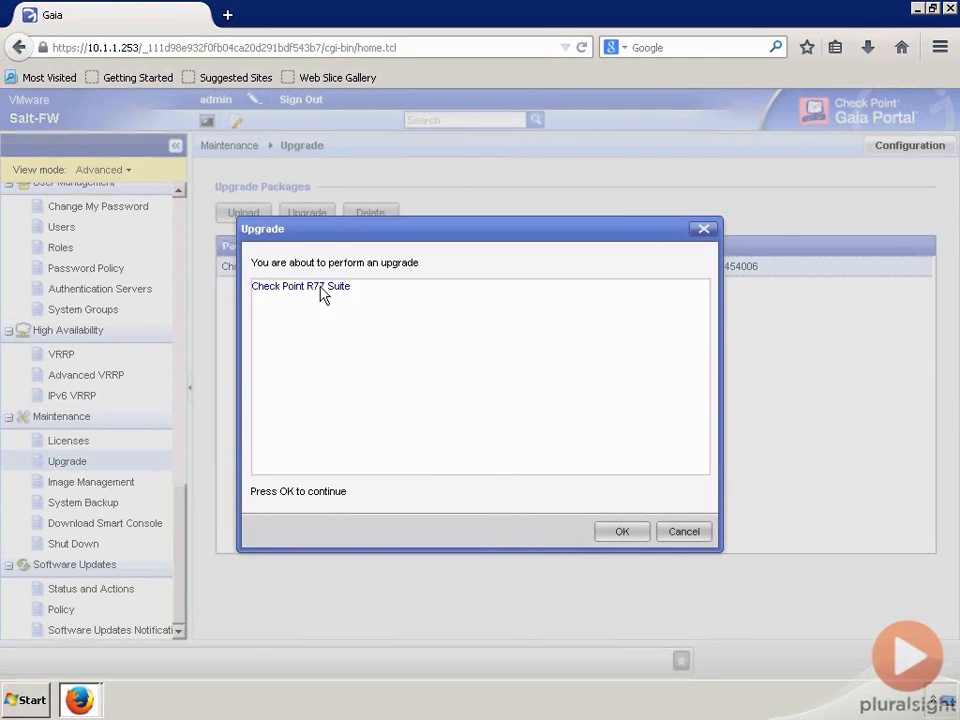
pyautogui.click(620, 540)
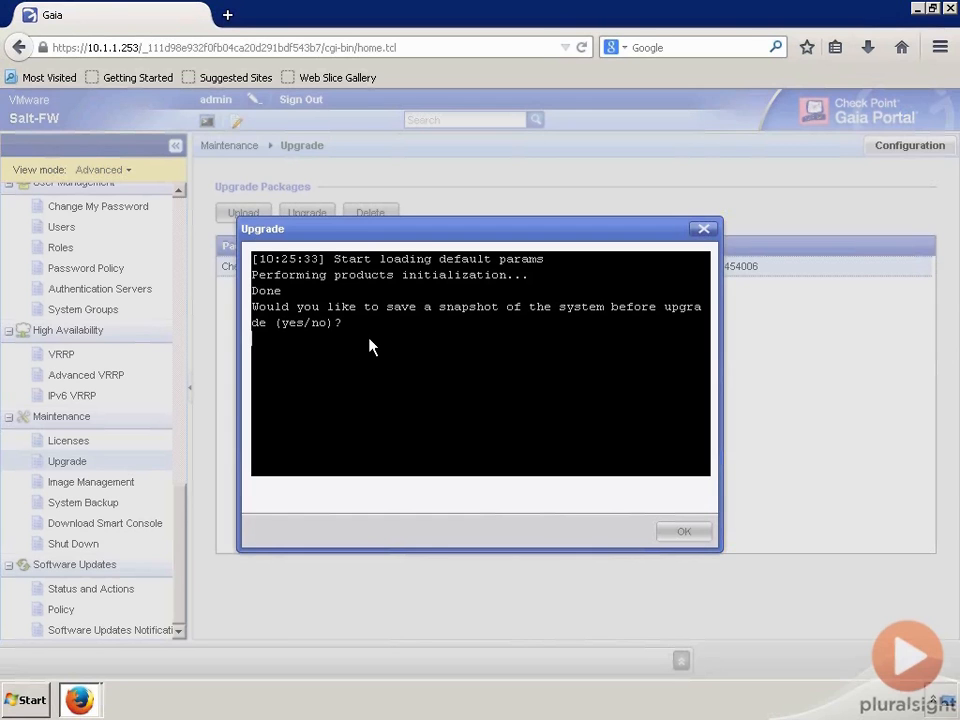
# - Answer n to the system snapshot prompt and y to continue the R77 upgrade
pyautogui.write('n')
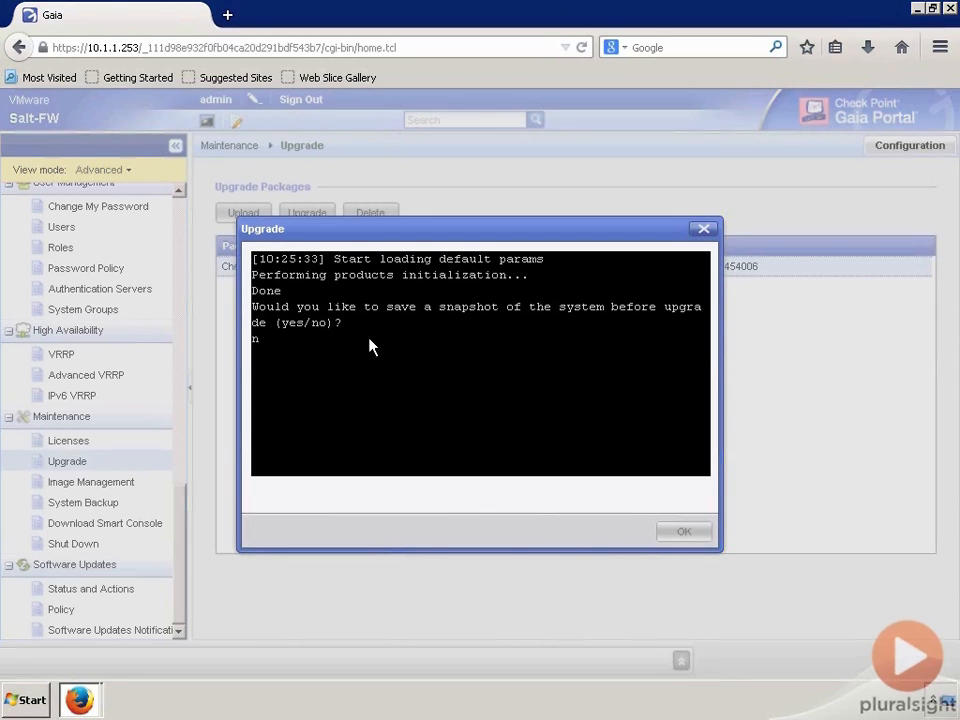
pyautogui.press('Return')
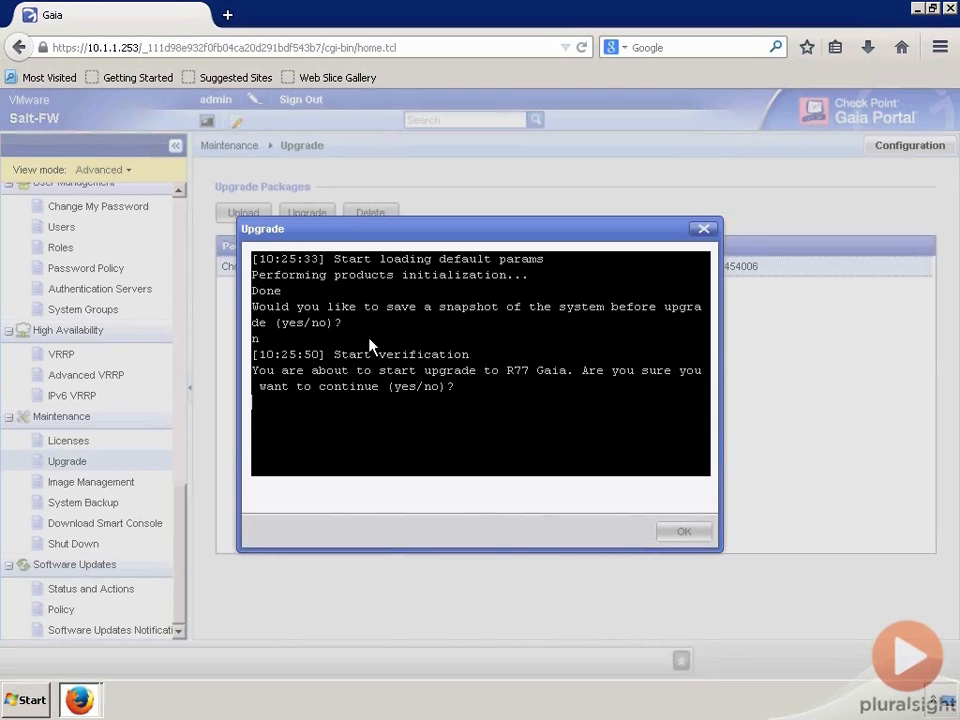
pyautogui.write('y')
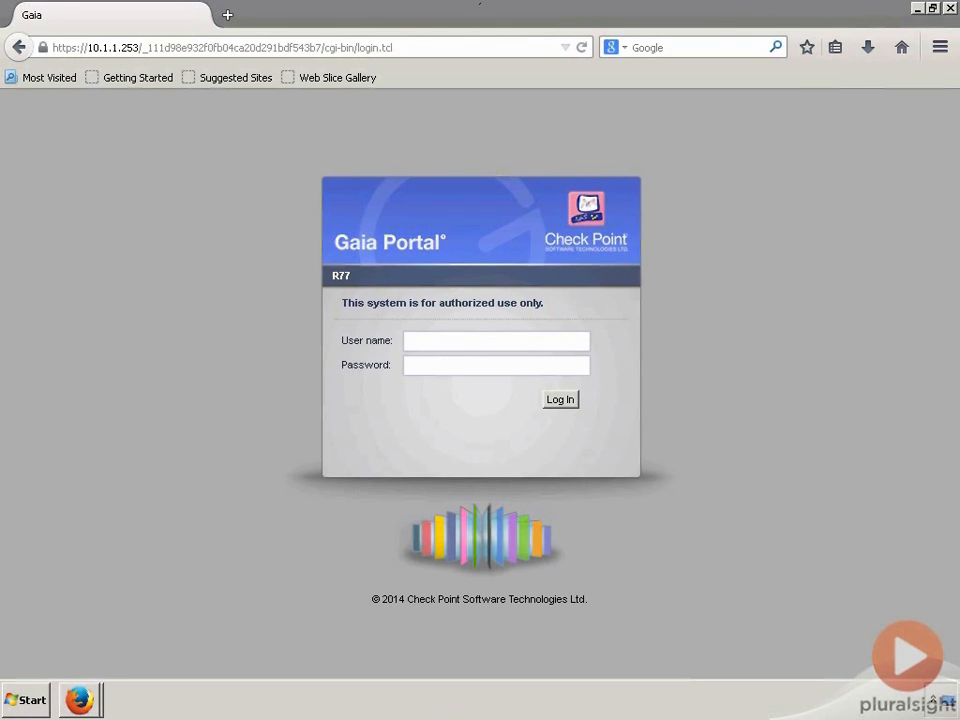
# - Log in on the R77 login page with user name admin and the account password
pyautogui.moveTo(480, 3)
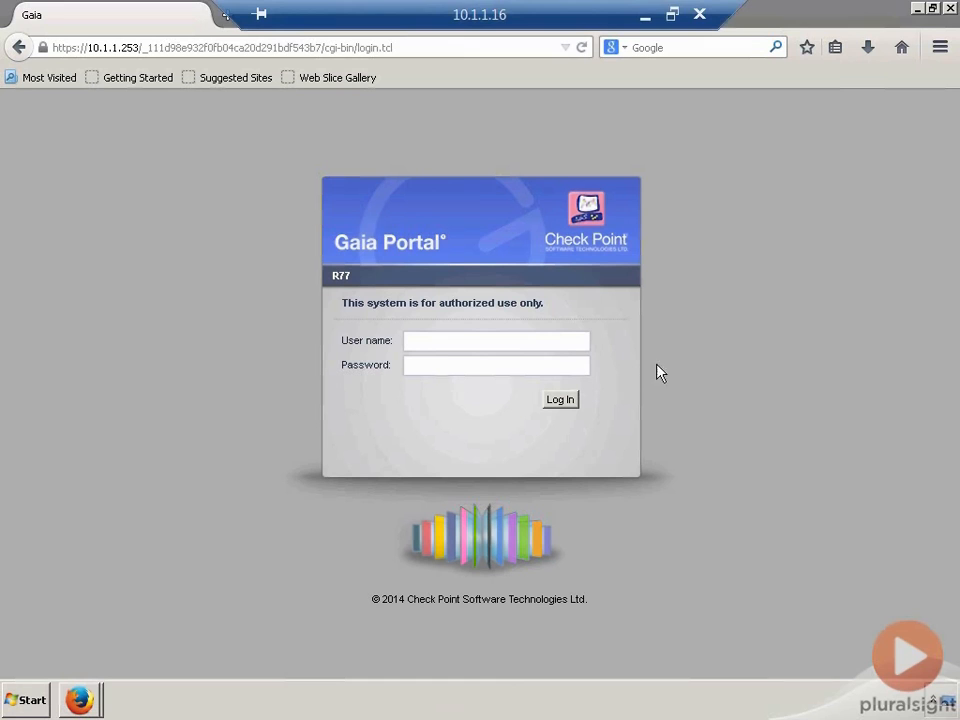
pyautogui.click(446, 348)
pyautogui.write('admin')
pyautogui.press('Tab')
pyautogui.write('vpn123')
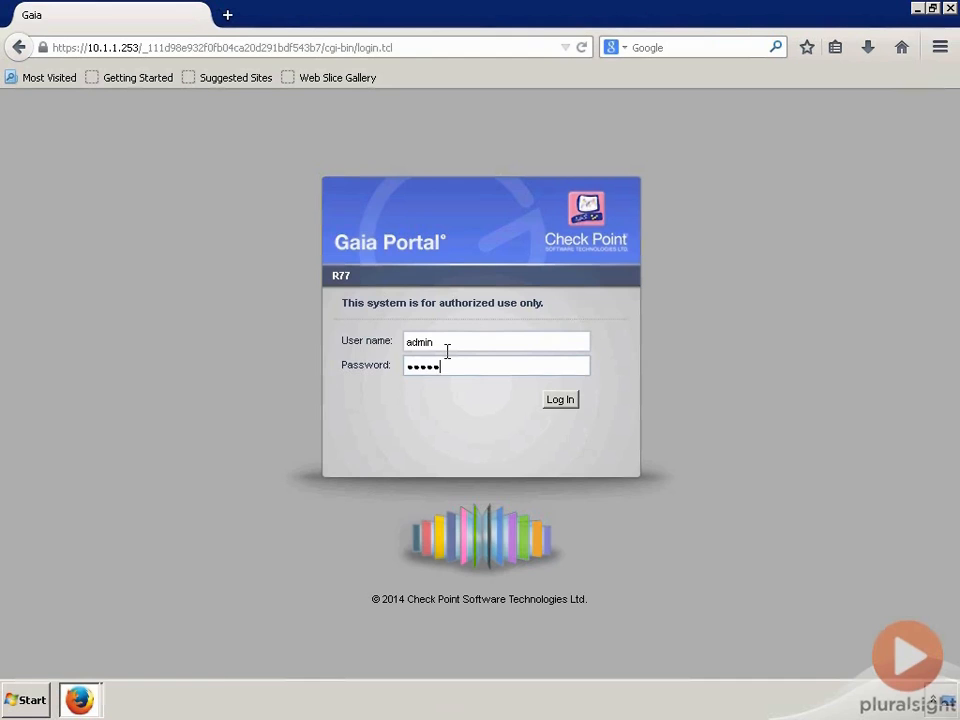
pyautogui.press('Return')
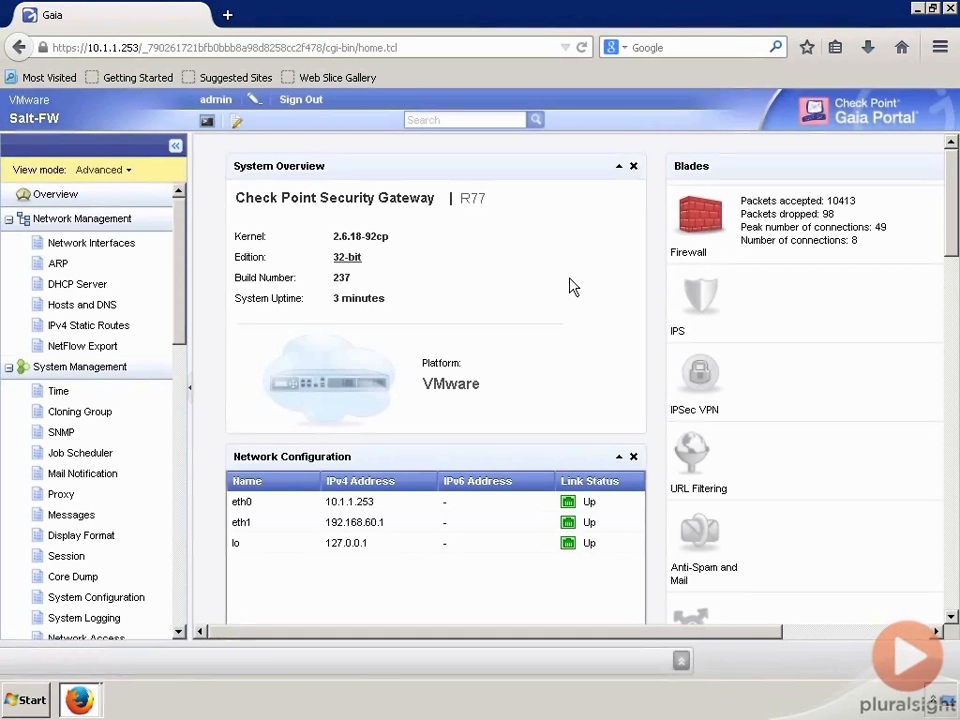
# - Delete the Check_Point_R77_Gaia.tgz package from Upgrade Packages and confirm the deletion
pyautogui.moveTo(178, 340); pyautogui.dragTo(169, 566)
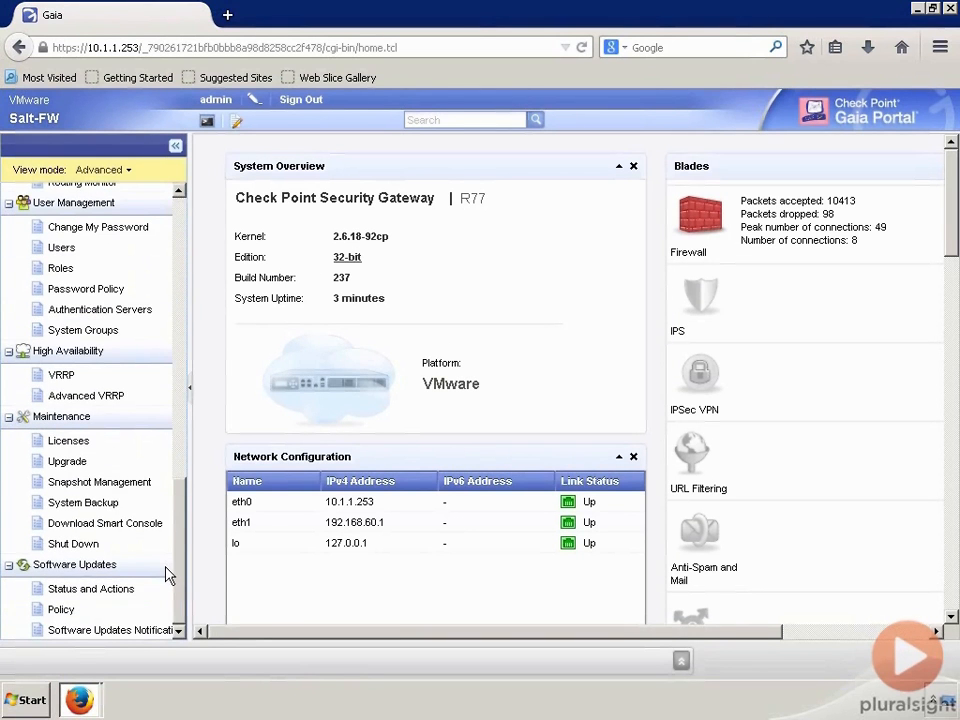
pyautogui.click(73, 478)
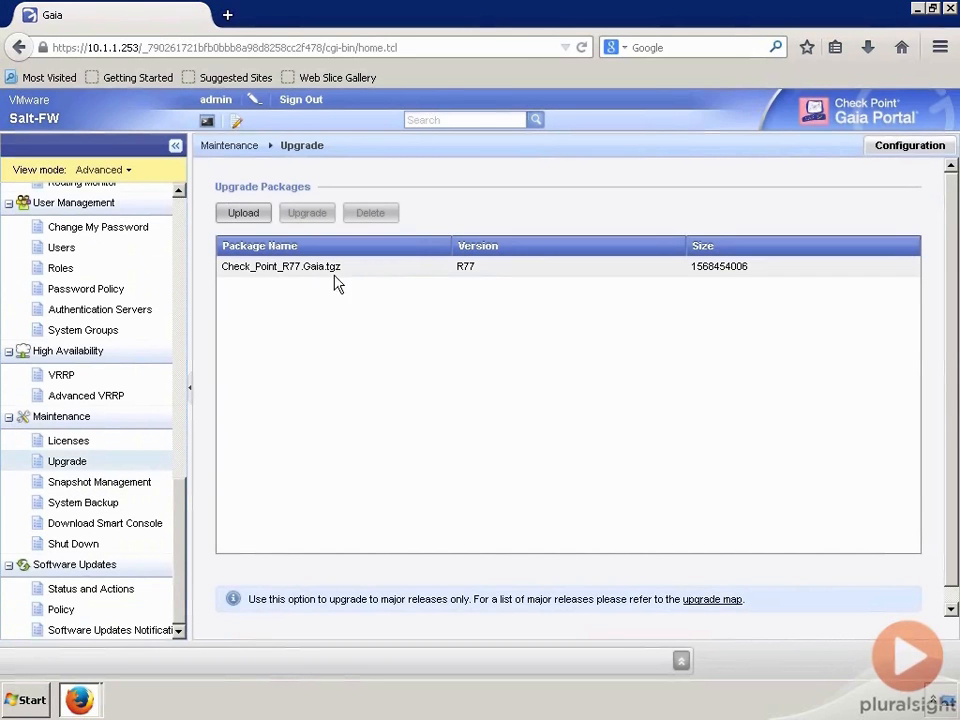
pyautogui.click(275, 284)
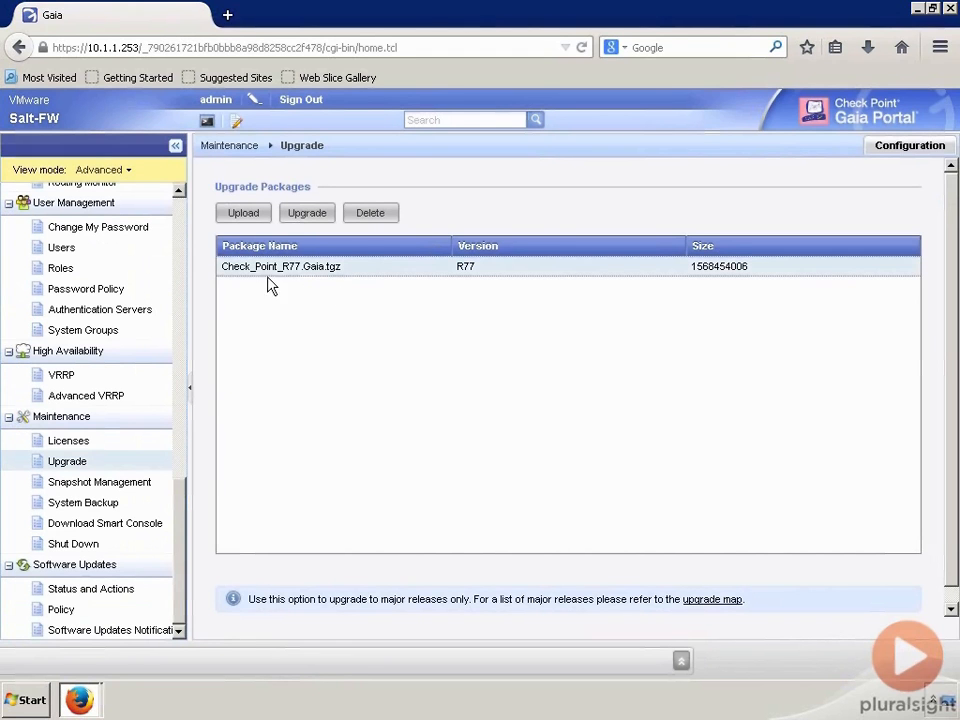
pyautogui.click(376, 219)
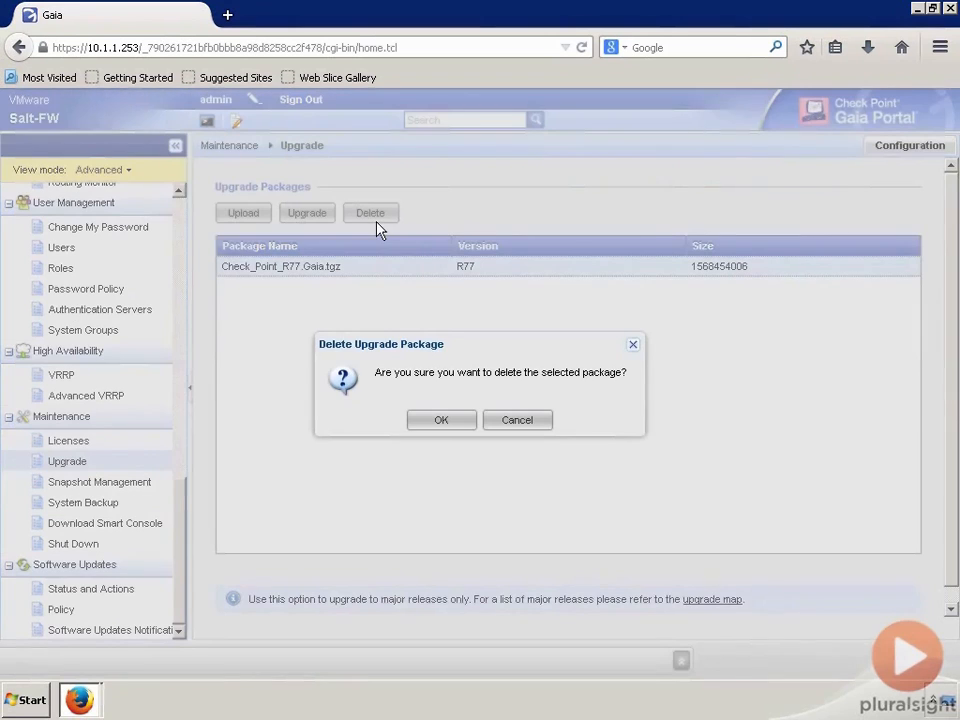
pyautogui.click(444, 426)
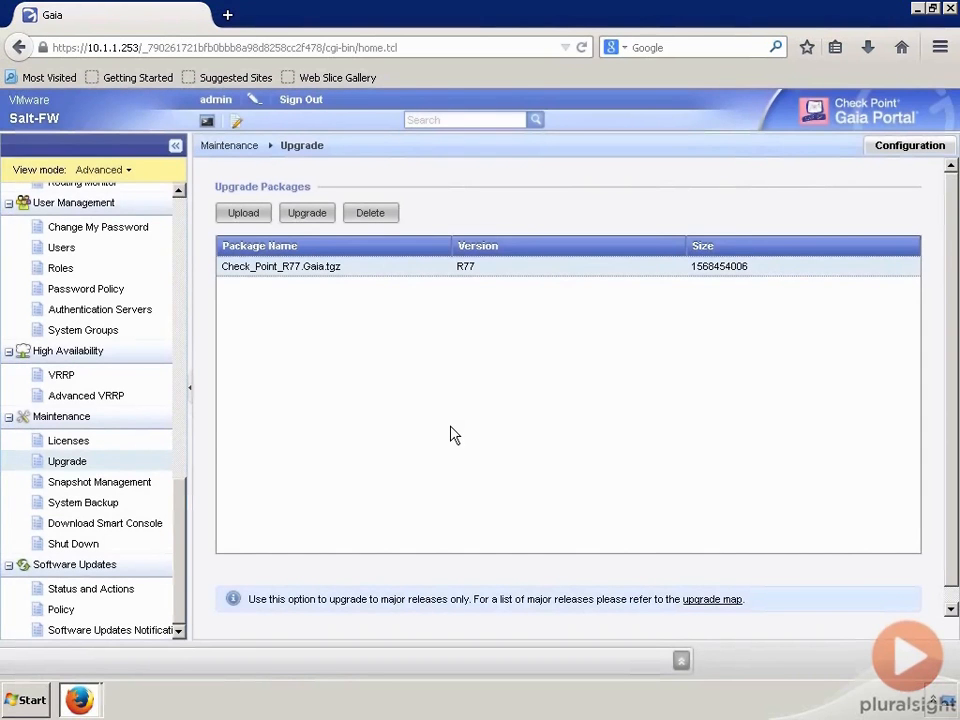
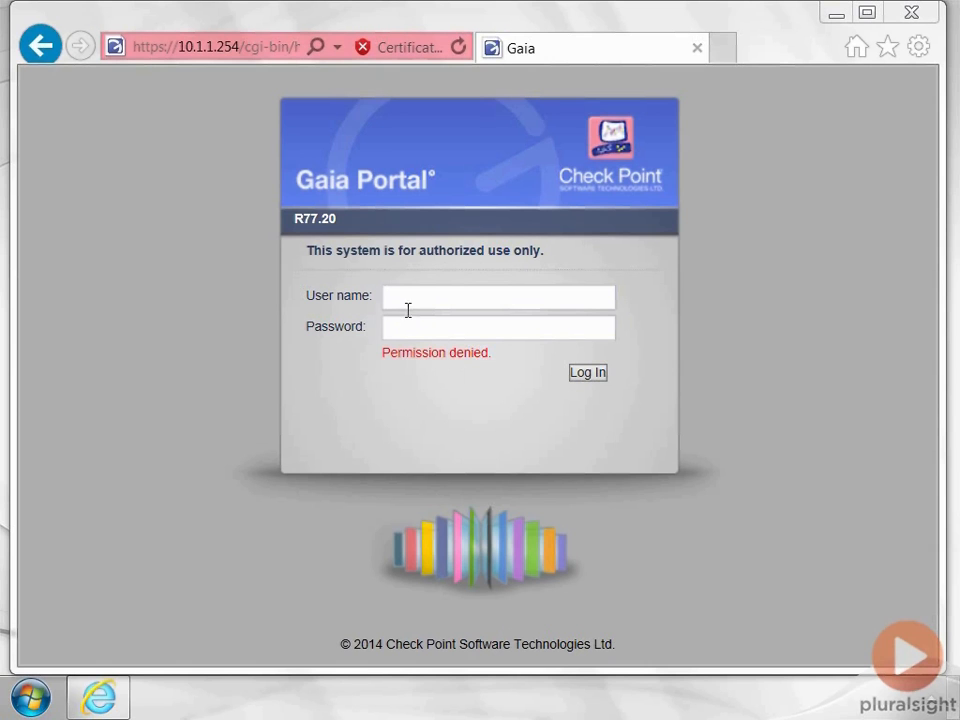
# - Sign in to Gaia Portal as admin with the account password
pyautogui.click(407, 299)
pyautogui.write('admin')
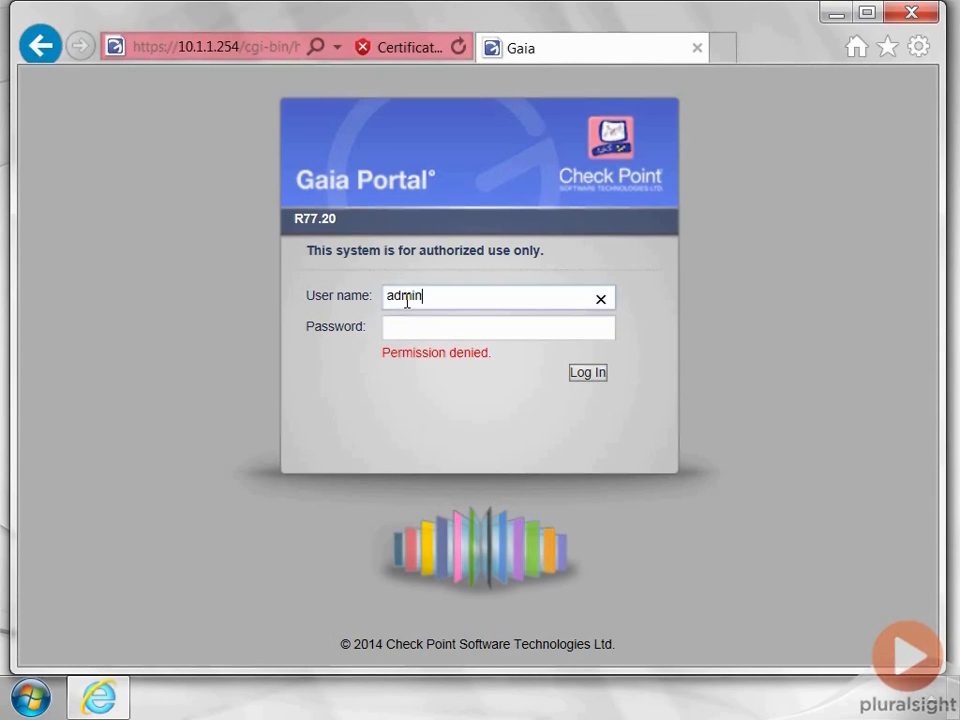
pyautogui.press('Tab')
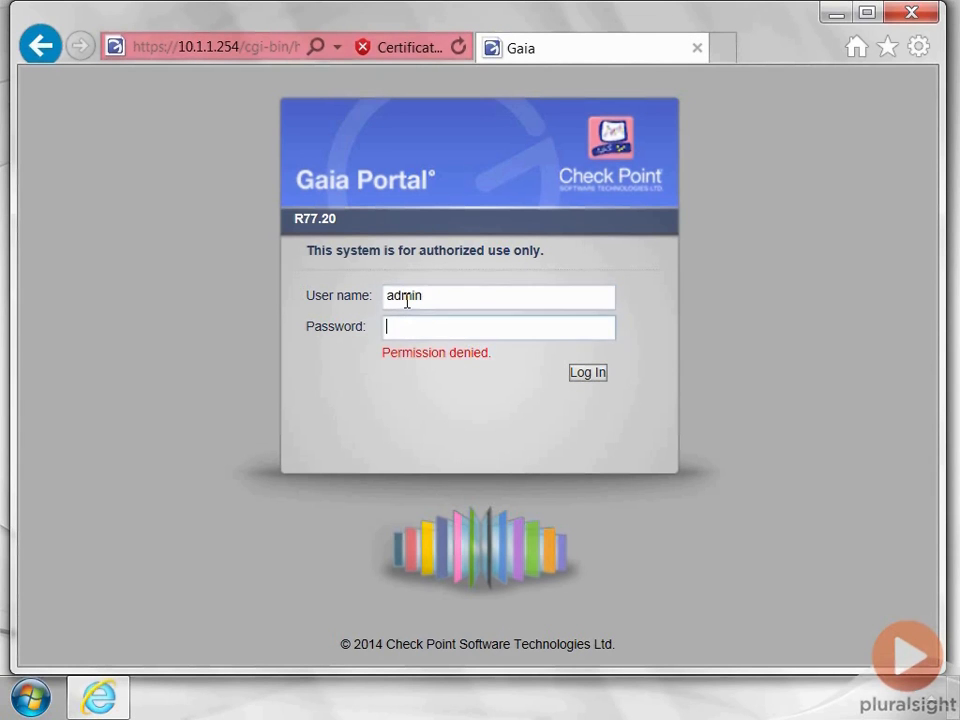
pyautogui.write('******')
pyautogui.press('Return')
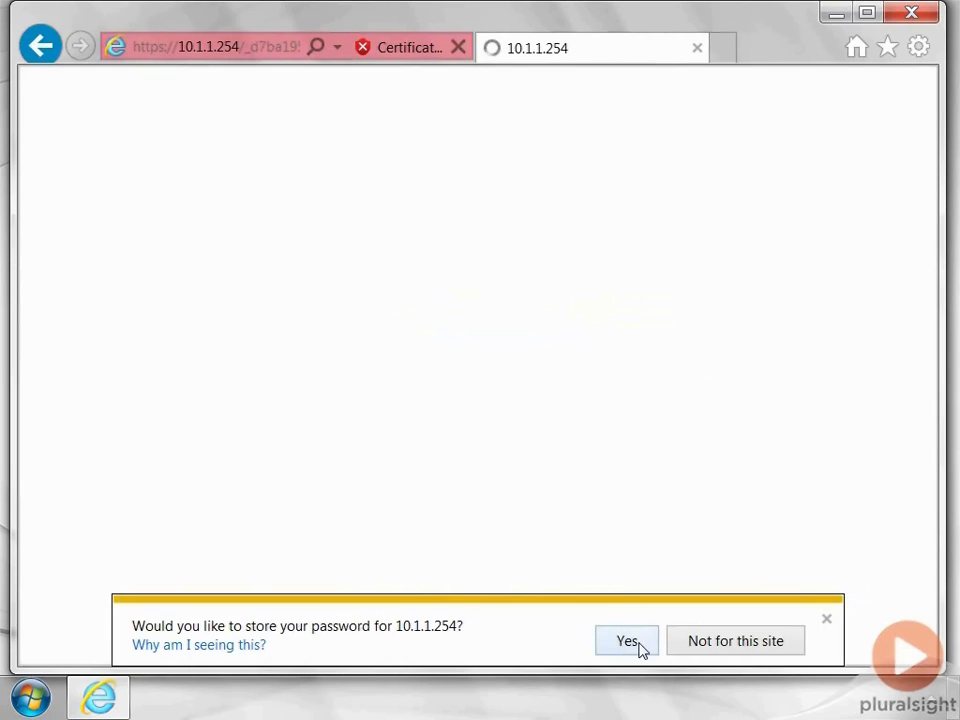
# - Let the browser save the password and override the configuration lock
pyautogui.click(639, 643)
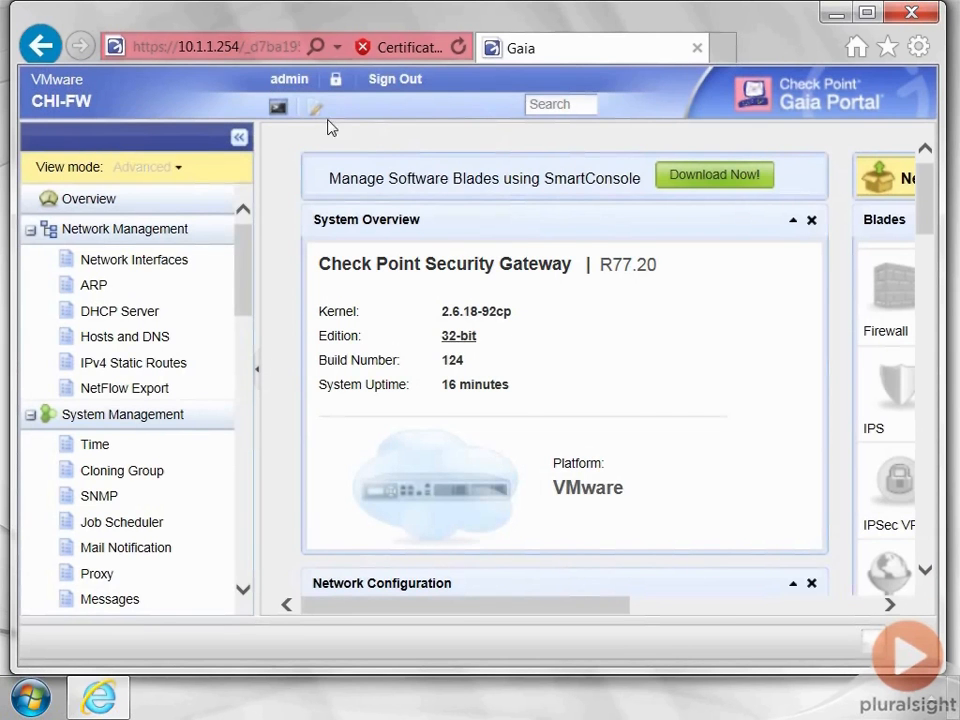
pyautogui.click(336, 78)
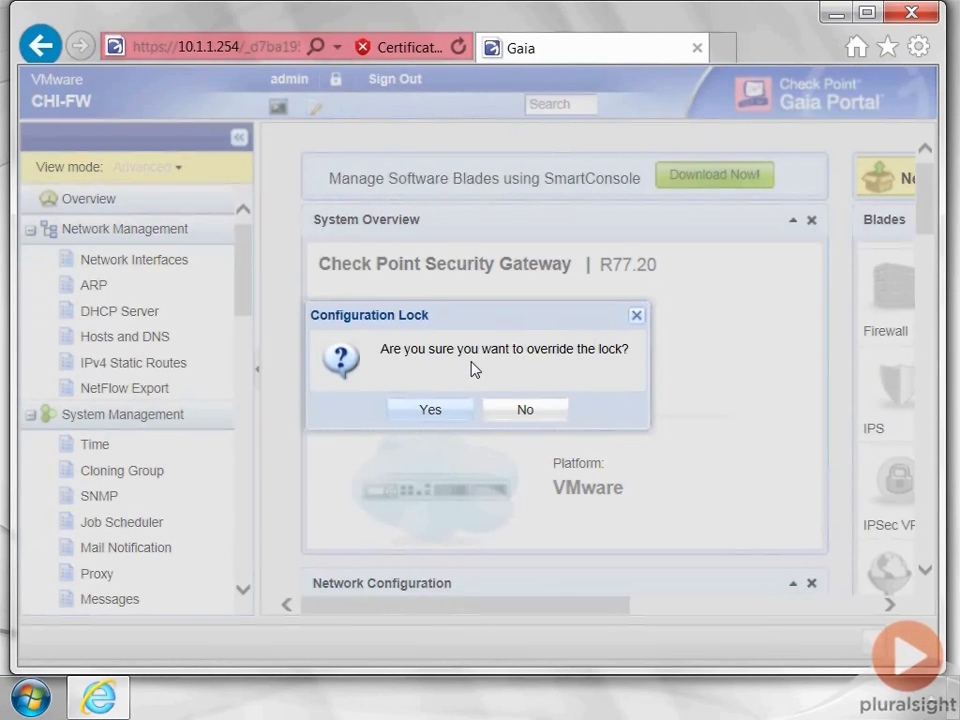
pyautogui.click(442, 410)
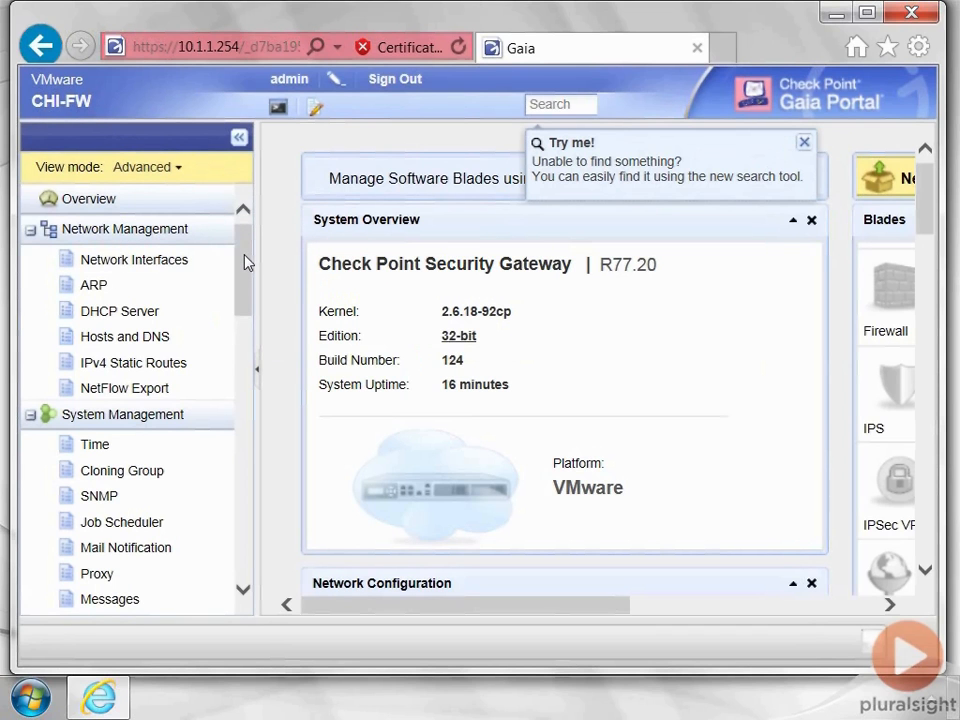
# - Scroll the navigation tree and go to Maintenance > Snapshot Management
pyautogui.moveTo(247, 263); pyautogui.dragTo(255, 531)
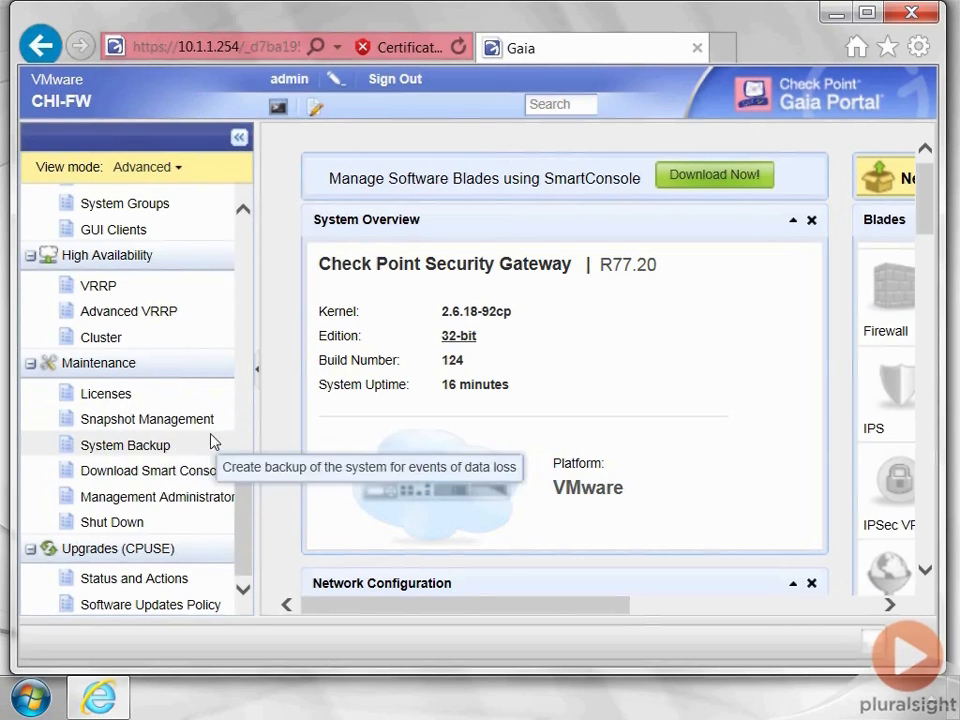
pyautogui.click(150, 426)
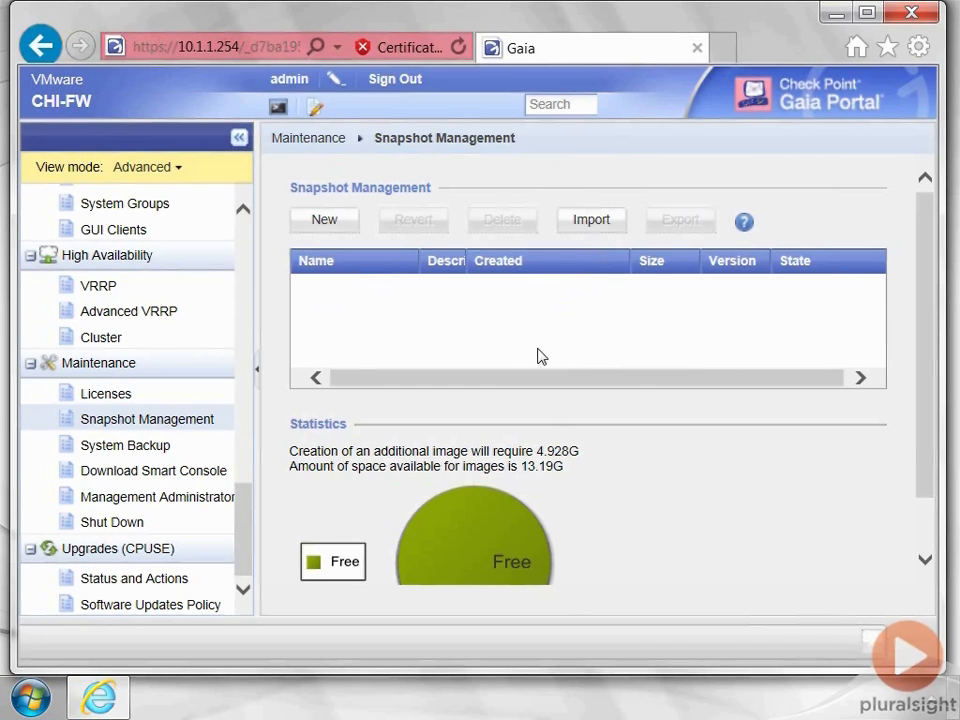
# - Cancel the New Image dialog and switch to the System Backup page
pyautogui.click(327, 221)
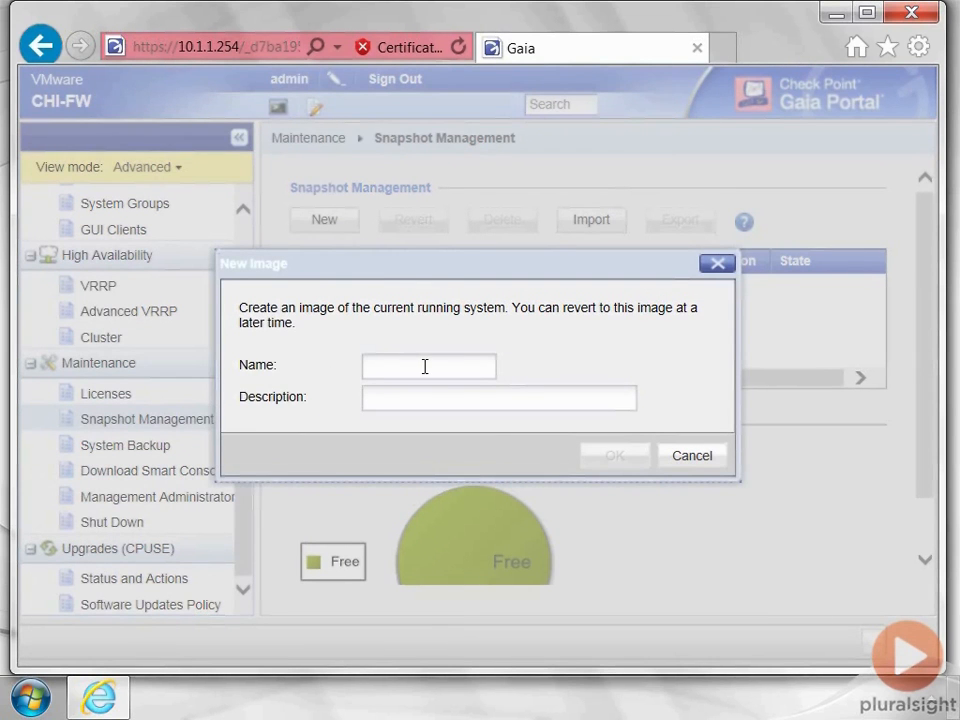
pyautogui.click(693, 456)
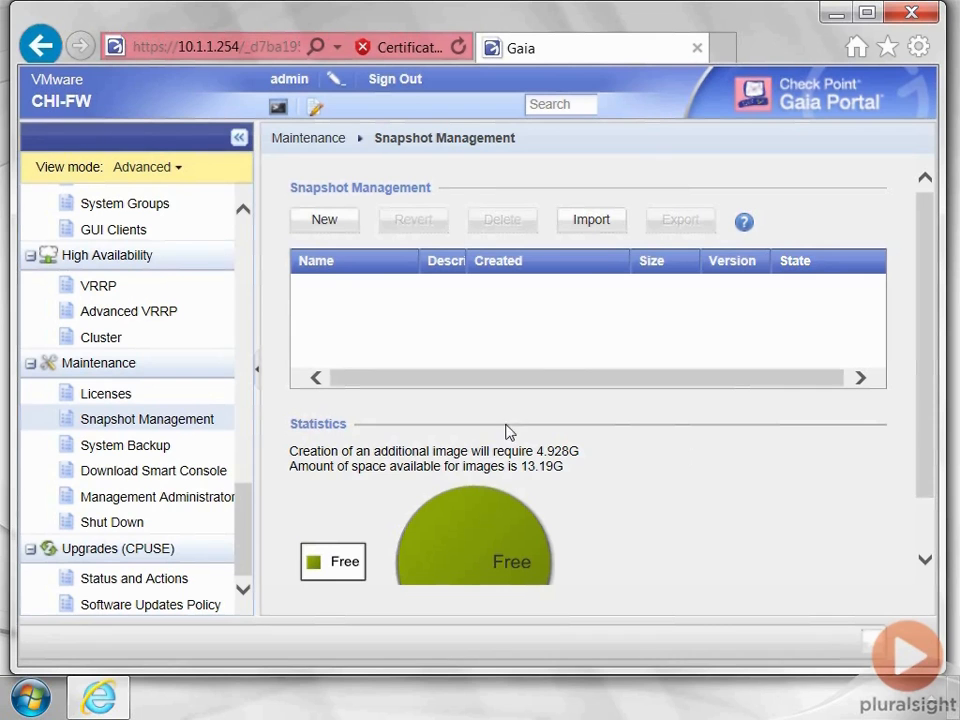
pyautogui.click(146, 450)
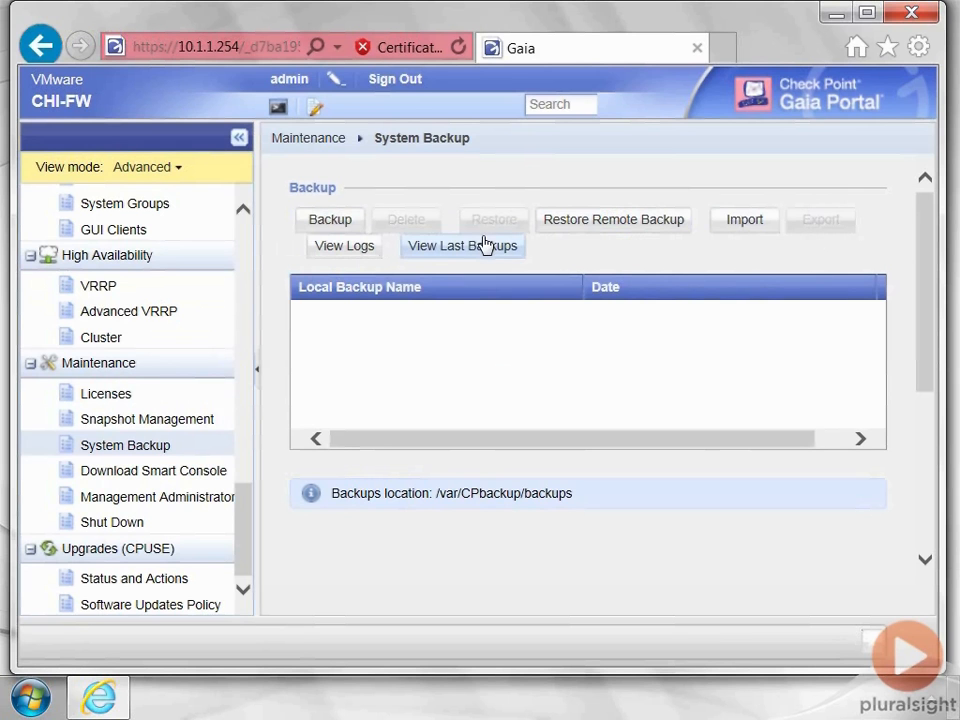
# - Back up CHI-FW to this appliance and acknowledge the finished backup message
pyautogui.click(336, 222)
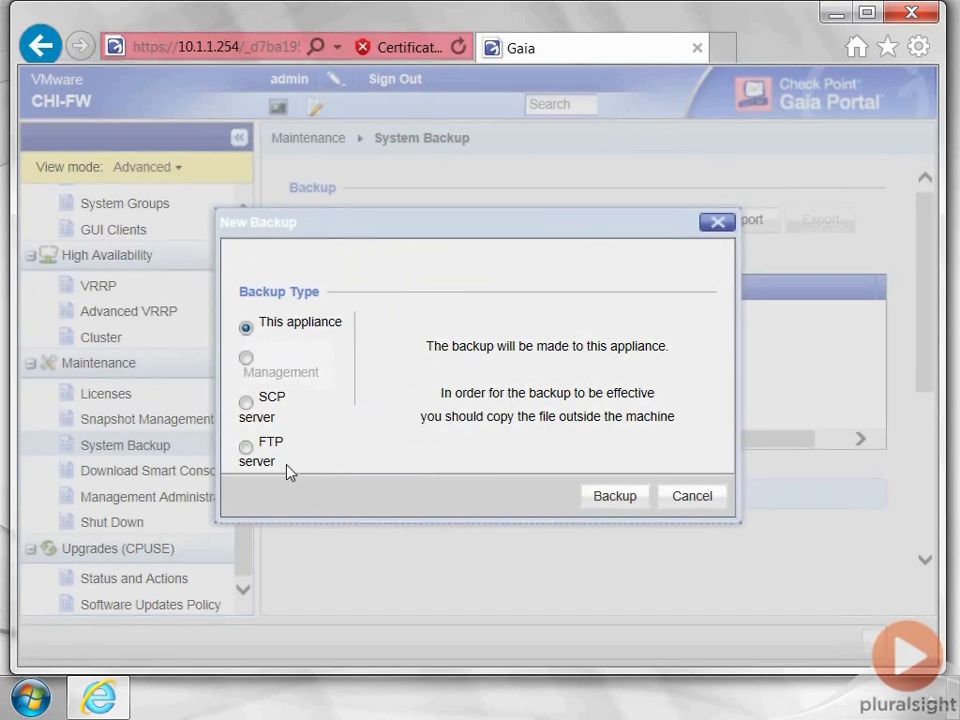
pyautogui.click(615, 497)
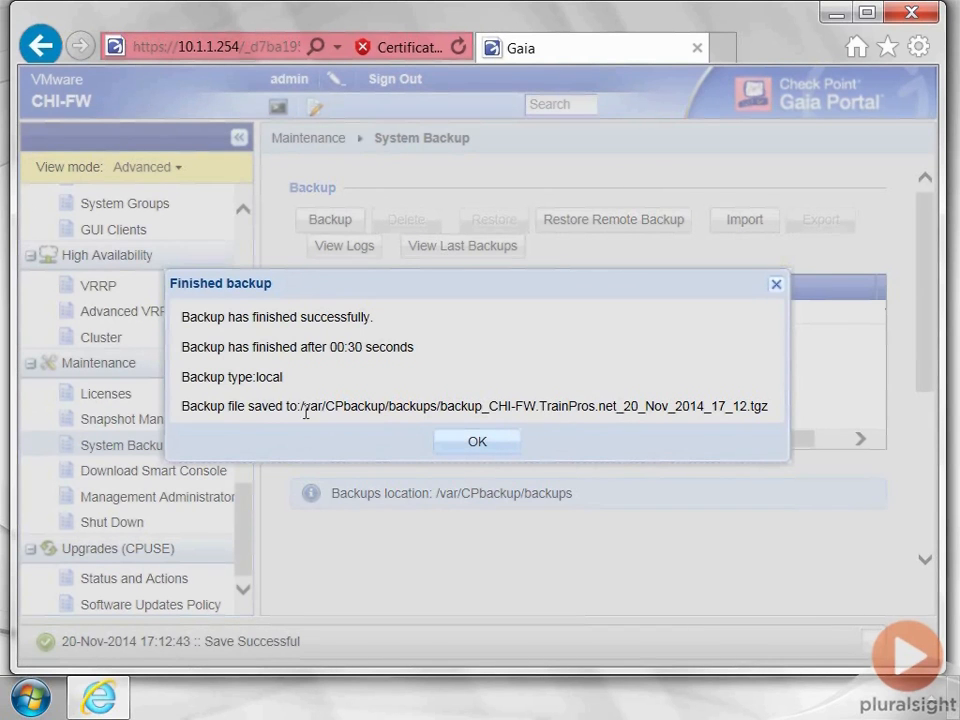
pyautogui.moveTo(299, 408); pyautogui.dragTo(433, 424)
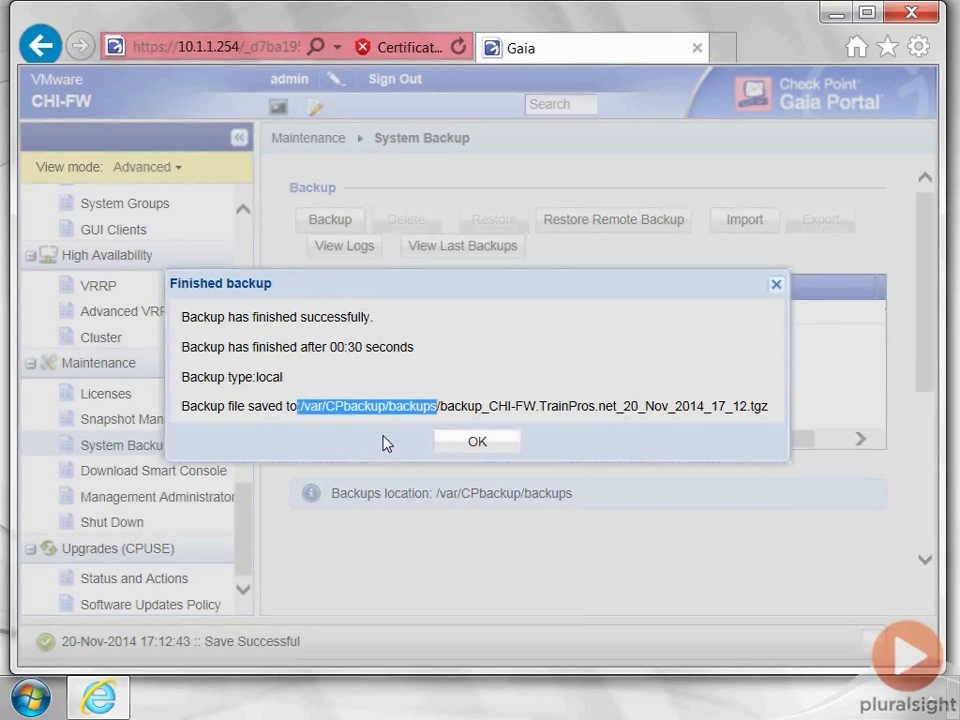
pyautogui.click(489, 448)
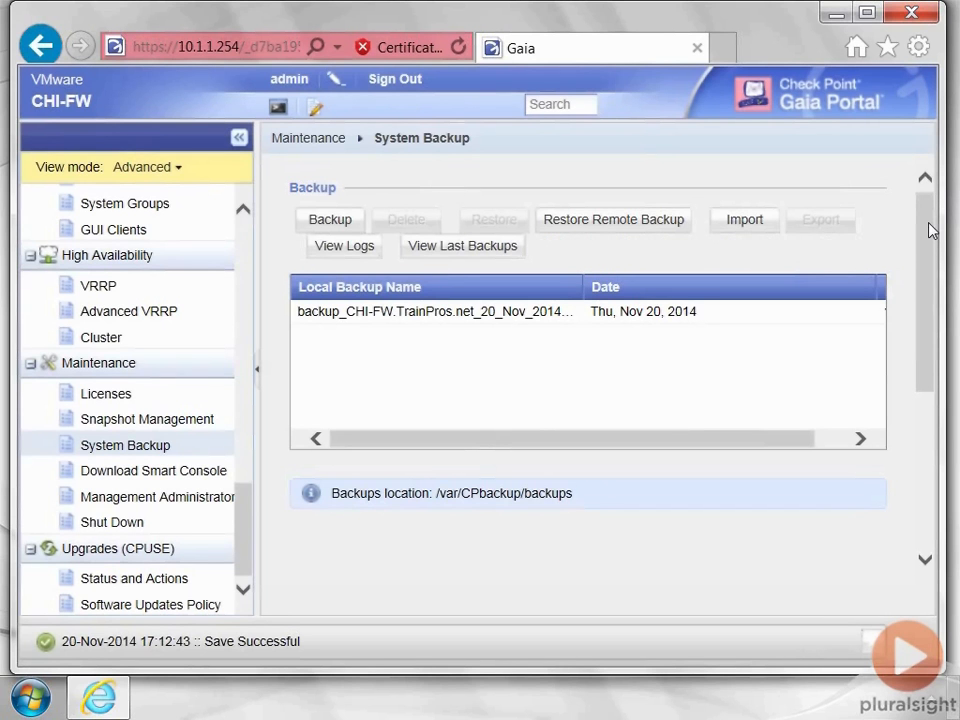
# - Scroll the System Backup page down to the empty Scheduled Backup list
pyautogui.moveTo(930, 231); pyautogui.dragTo(928, 384)
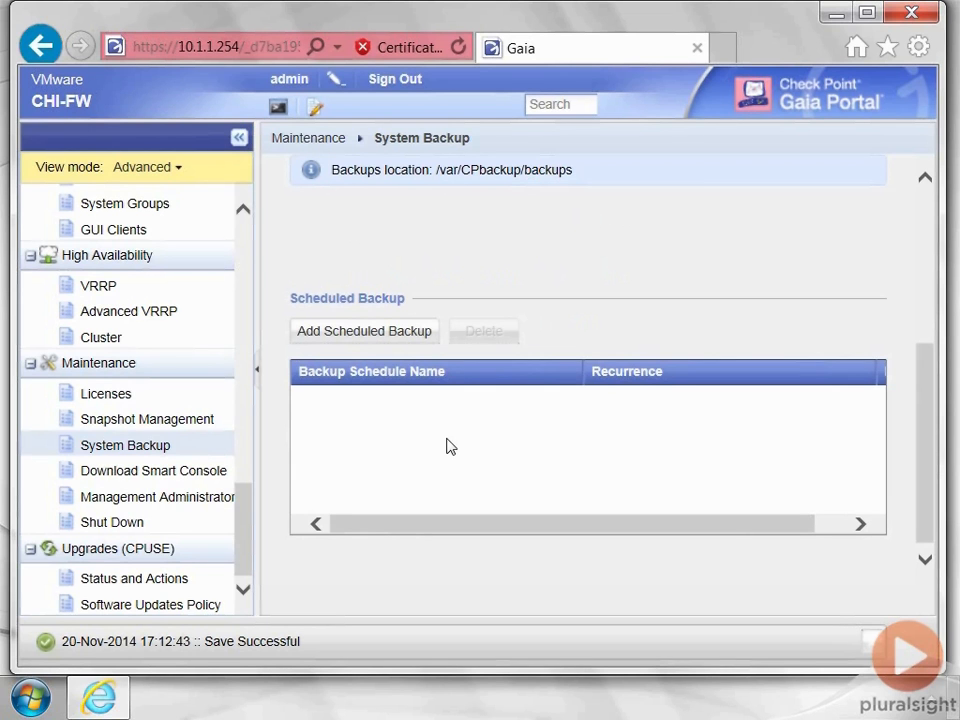
# - Add a scheduled backup named Orig set to run daily at 00:00
pyautogui.click(349, 333)
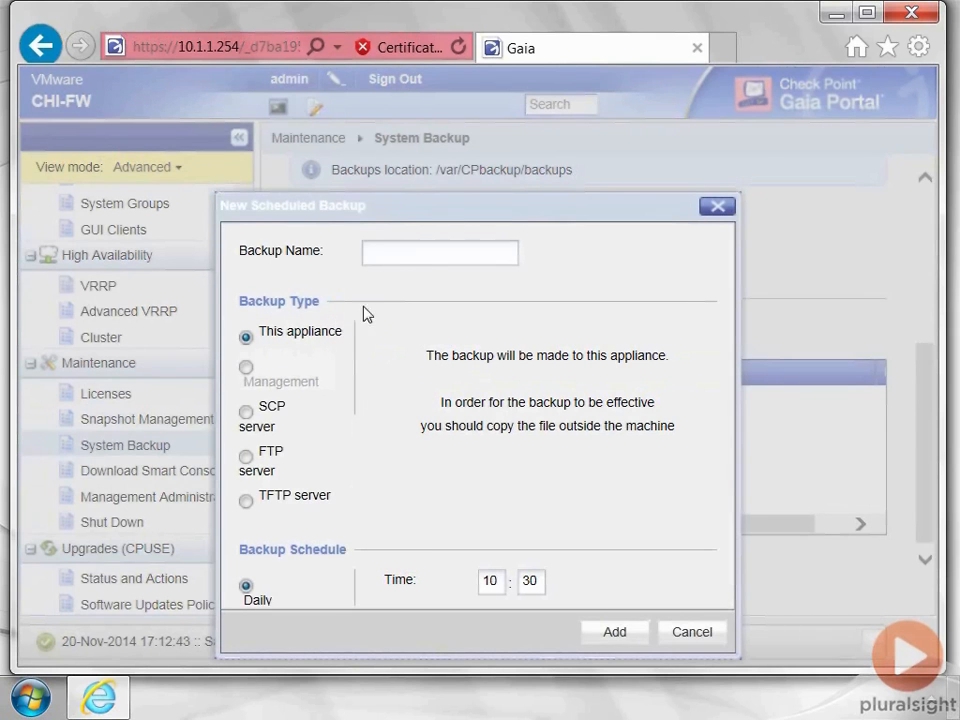
pyautogui.click(415, 265)
pyautogui.write('On')
pyautogui.write('ig')
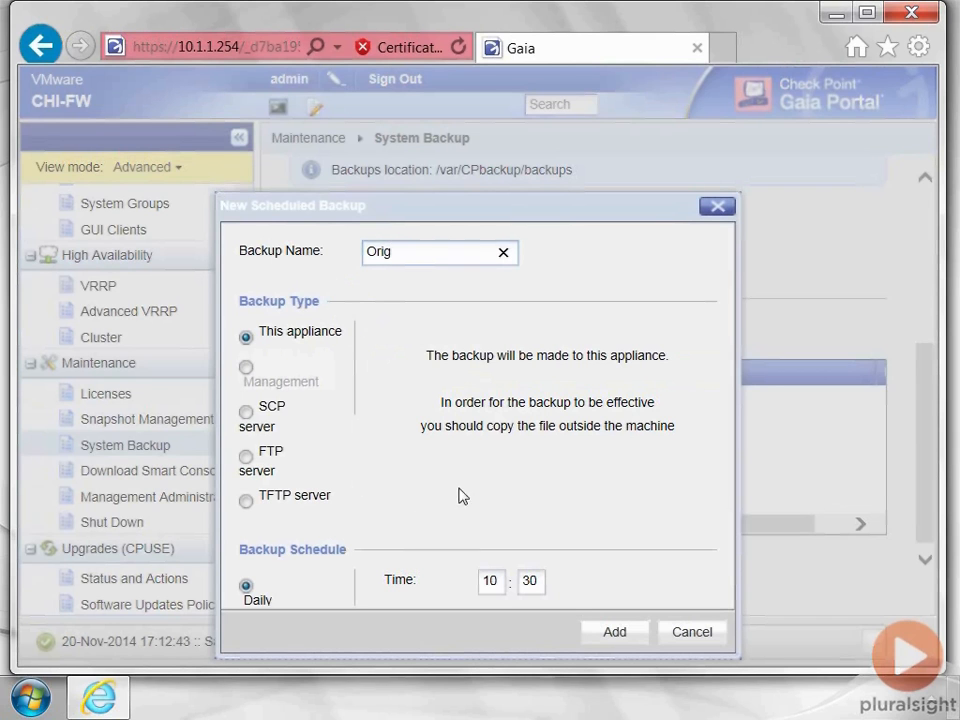
pyautogui.click(503, 590)
pyautogui.press('BackSpace')
pyautogui.press('BackSpace')
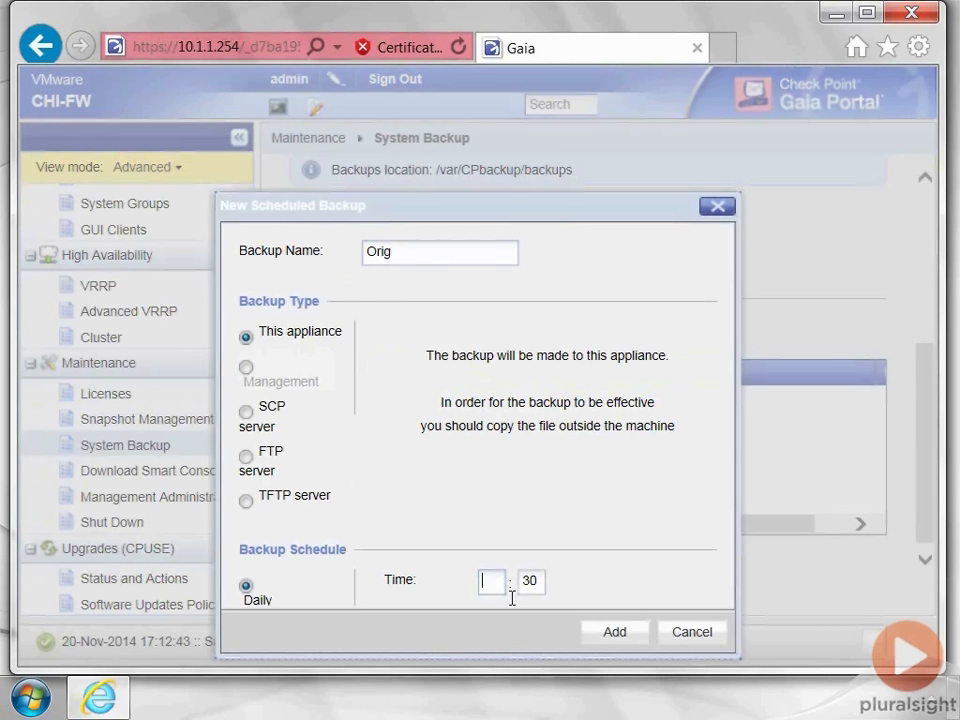
pyautogui.write('00')
pyautogui.click(543, 586)
pyautogui.press('BackSpace')
pyautogui.press('BackSpace')
pyautogui.write('00')
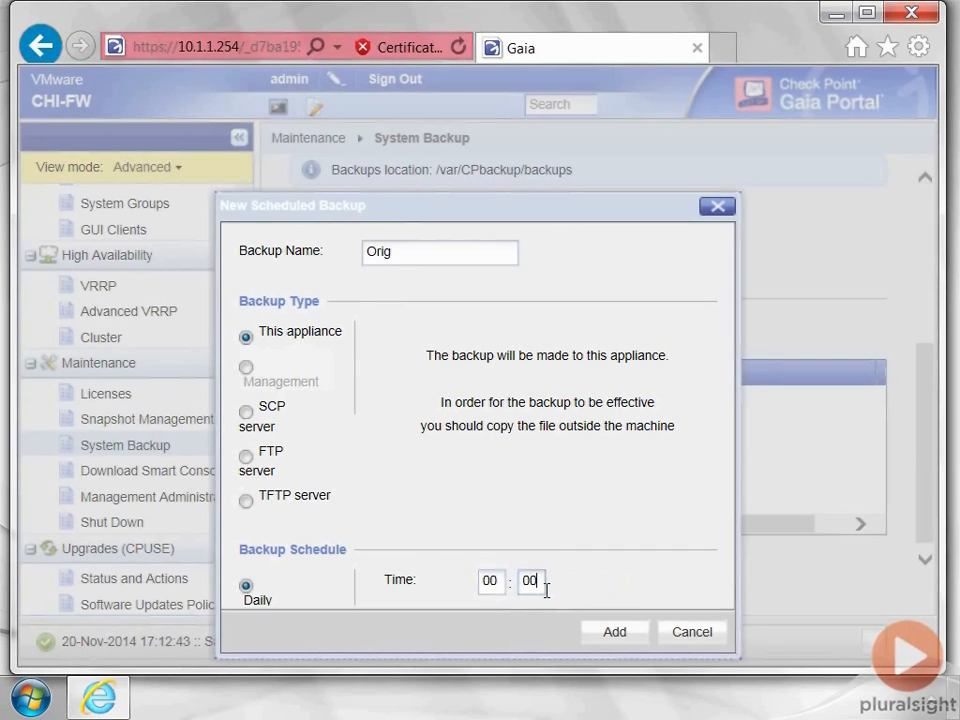
pyautogui.click(616, 634)
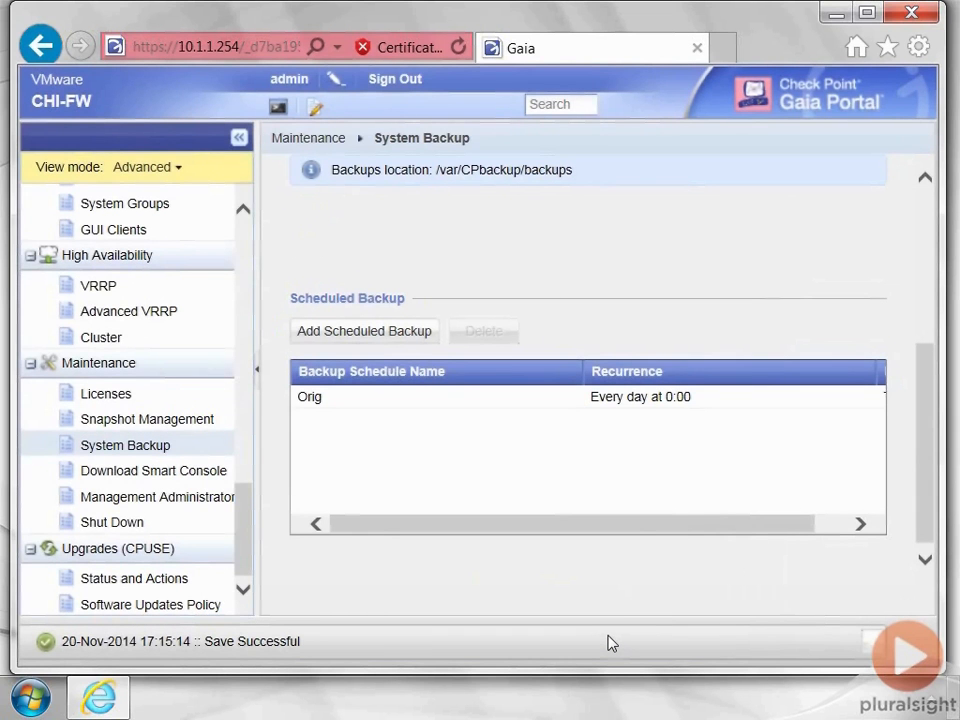
pyautogui.click(394, 397)
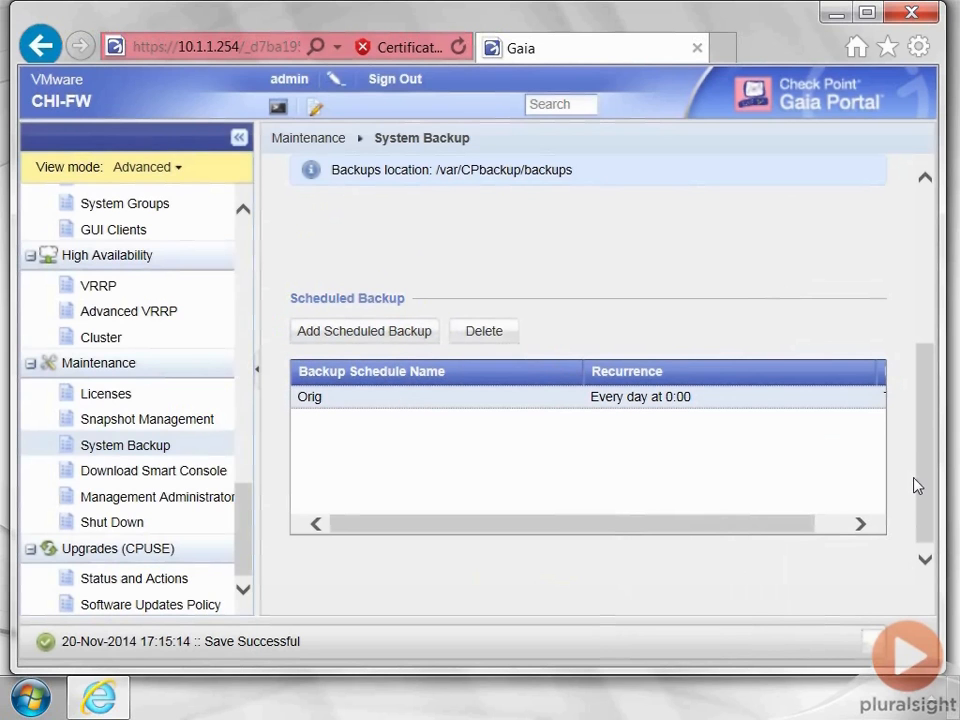
pyautogui.click(862, 525)
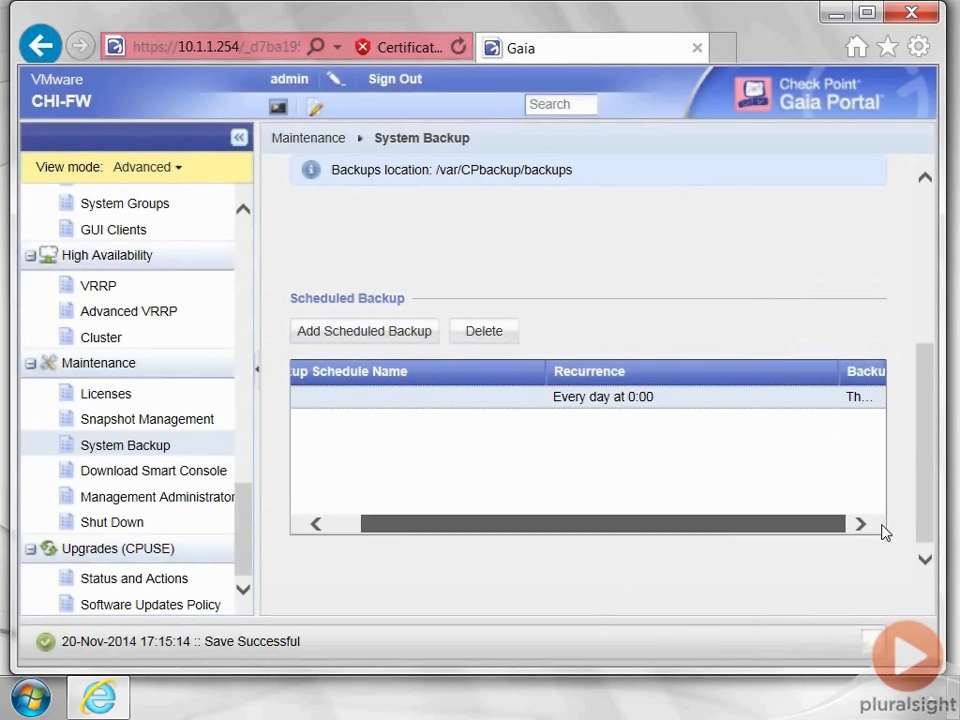
pyautogui.moveTo(929, 431); pyautogui.dragTo(936, 483)
pyautogui.click(381, 331)
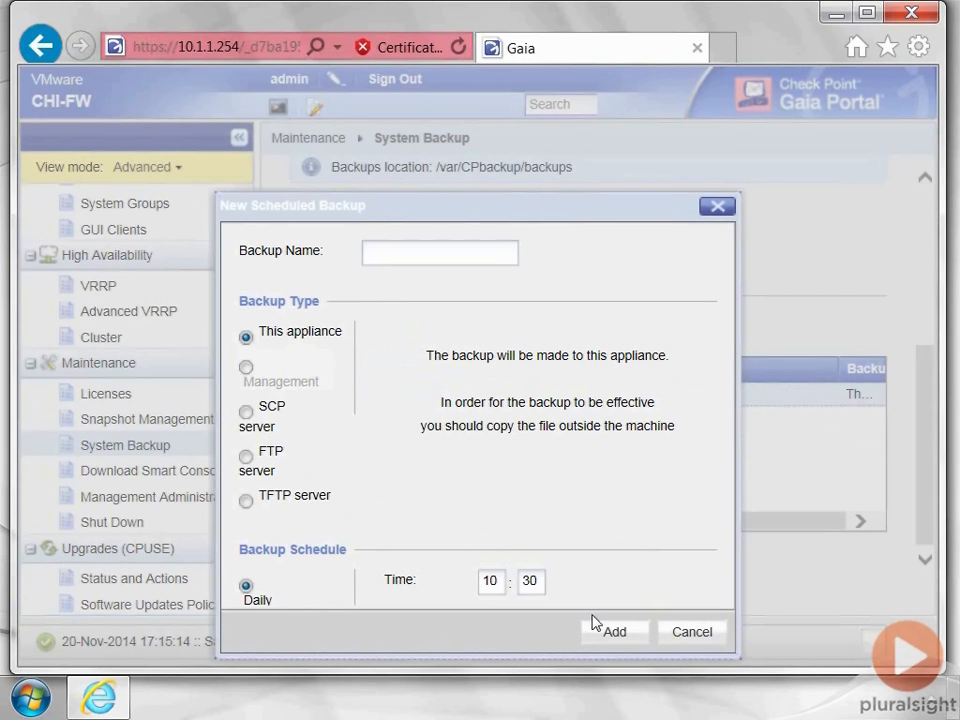
pyautogui.click(690, 634)
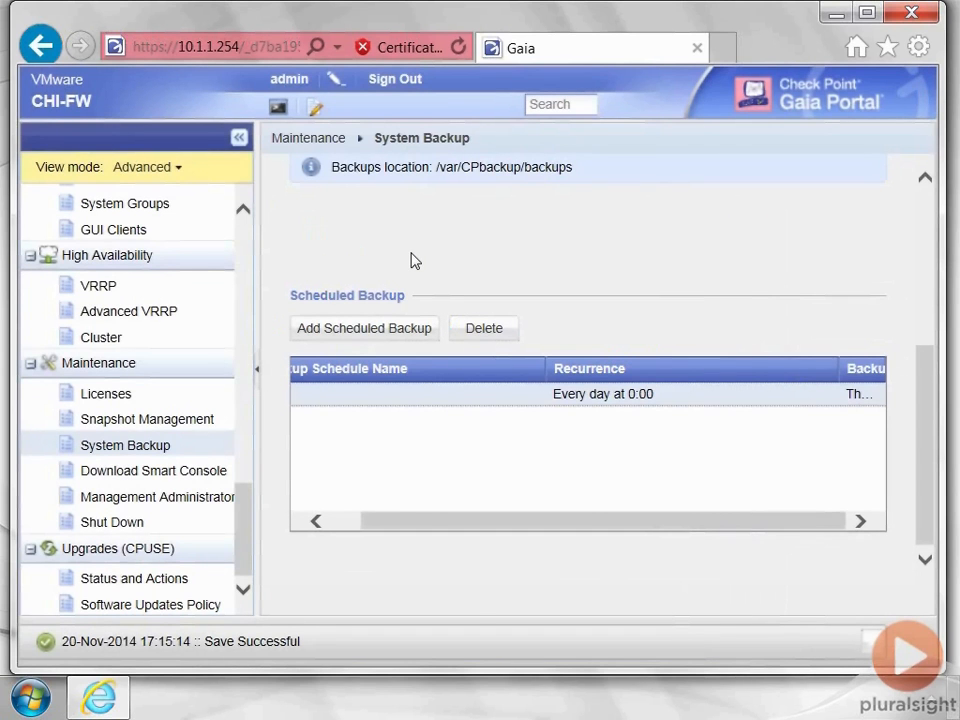
# - Open the appliance terminal from the portal and log in
pyautogui.click(279, 109)
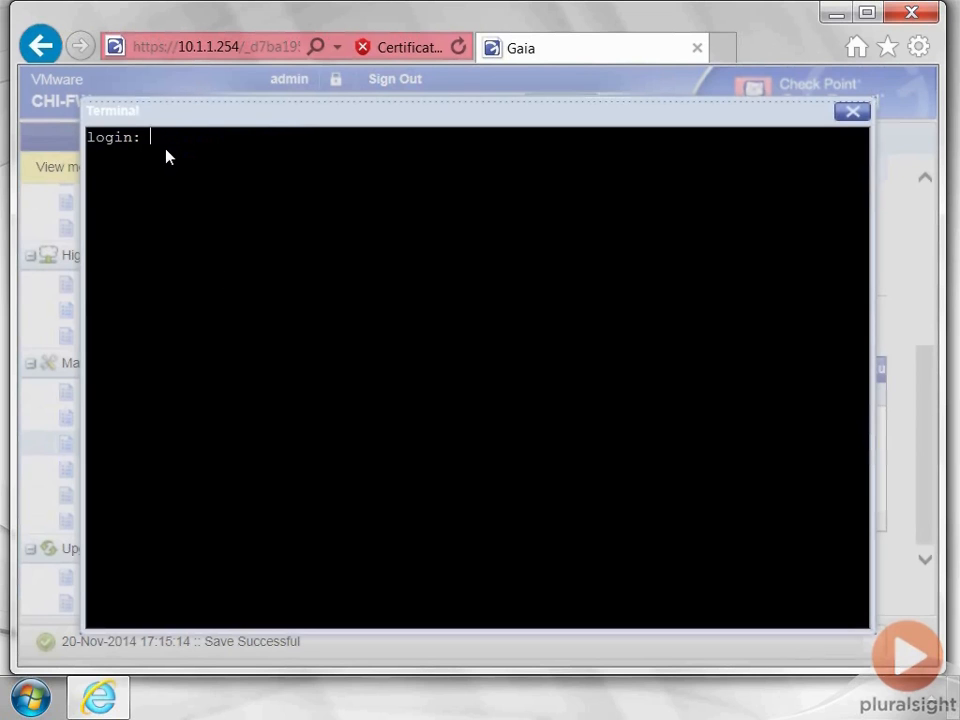
pyautogui.write('min')
pyautogui.press('Return')
pyautogui.press('Return')
pyautogui.press('Return')
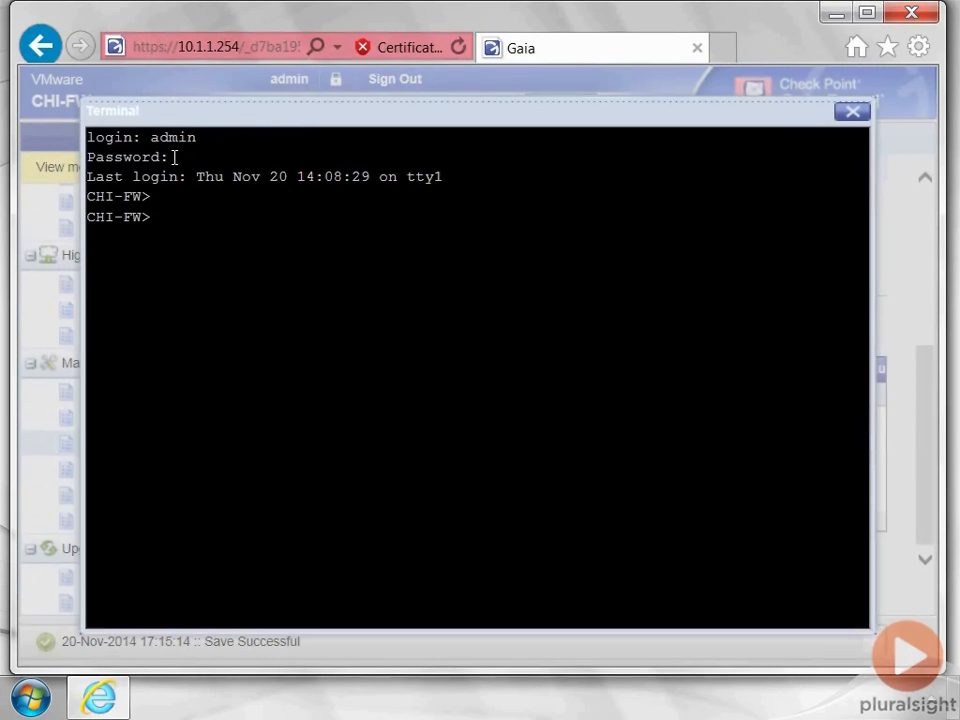
# - Run set expert-password and enter the new expert password twice
pyautogui.write('set exp')
pyautogui.press('Tab')
pyautogui.press('Return')
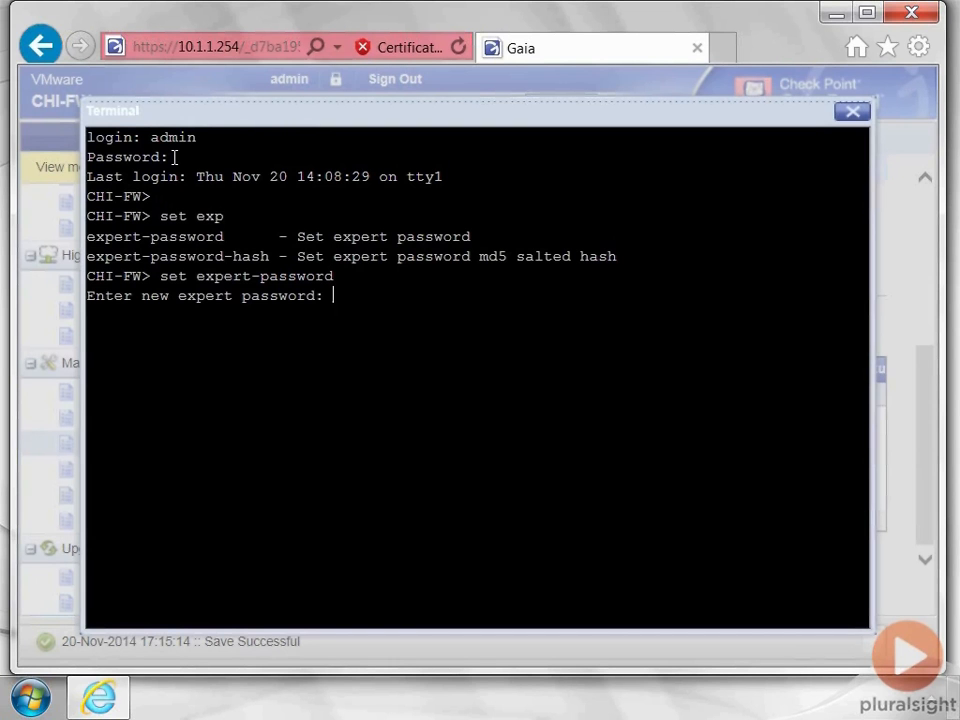
pyautogui.press('Return')
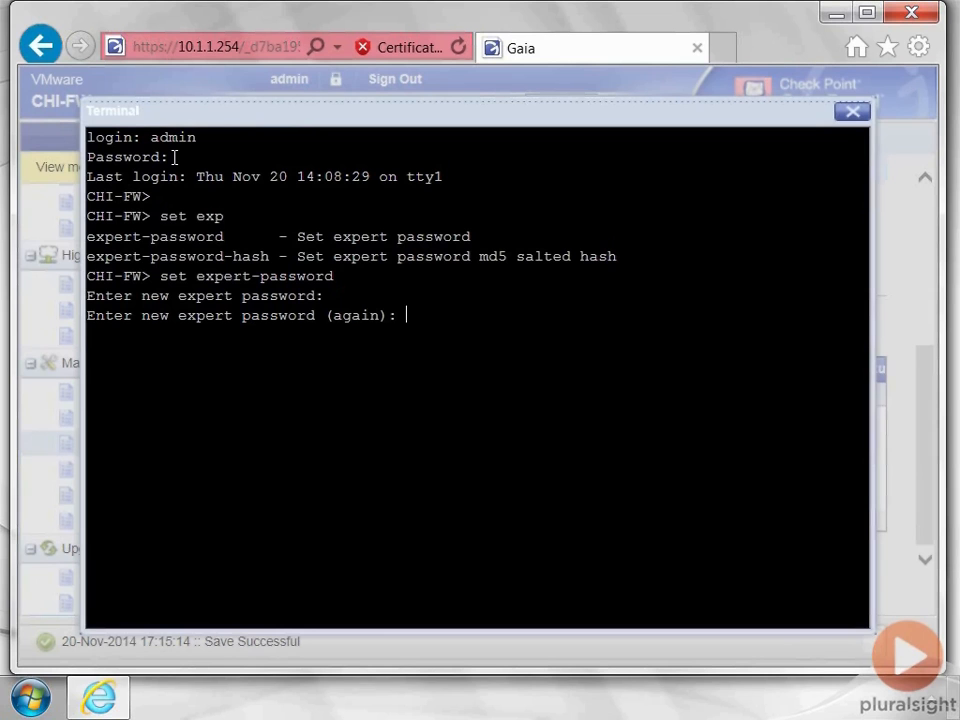
pyautogui.press('Return')
pyautogui.press('Return')
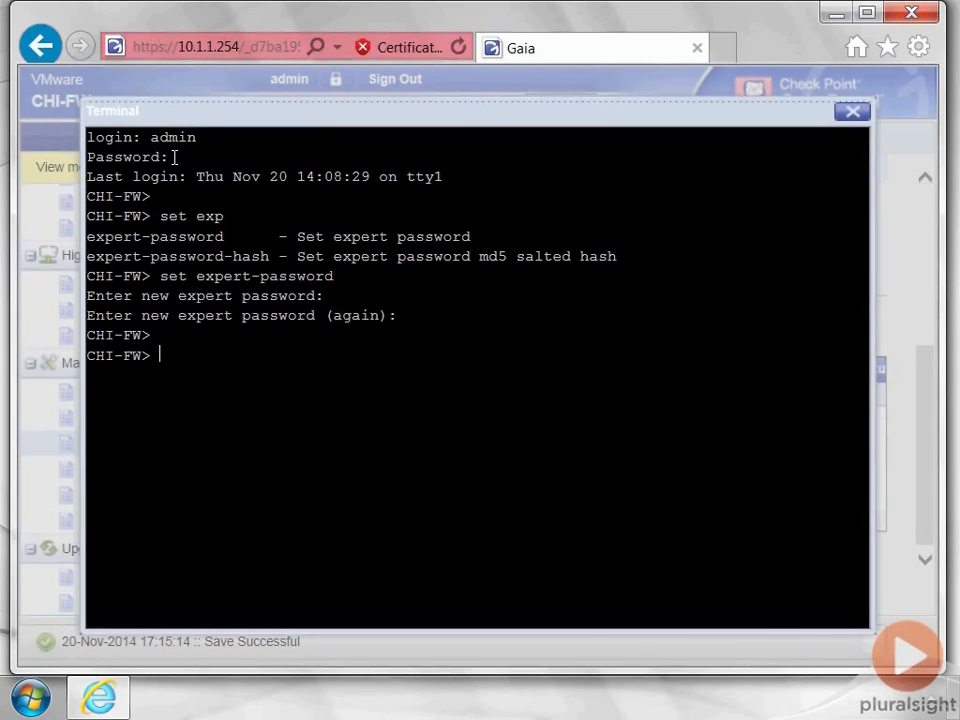
# - Try the invalid 'en' command, then enter expert mode with the expert password
pyautogui.write('en')
pyautogui.press('Return')
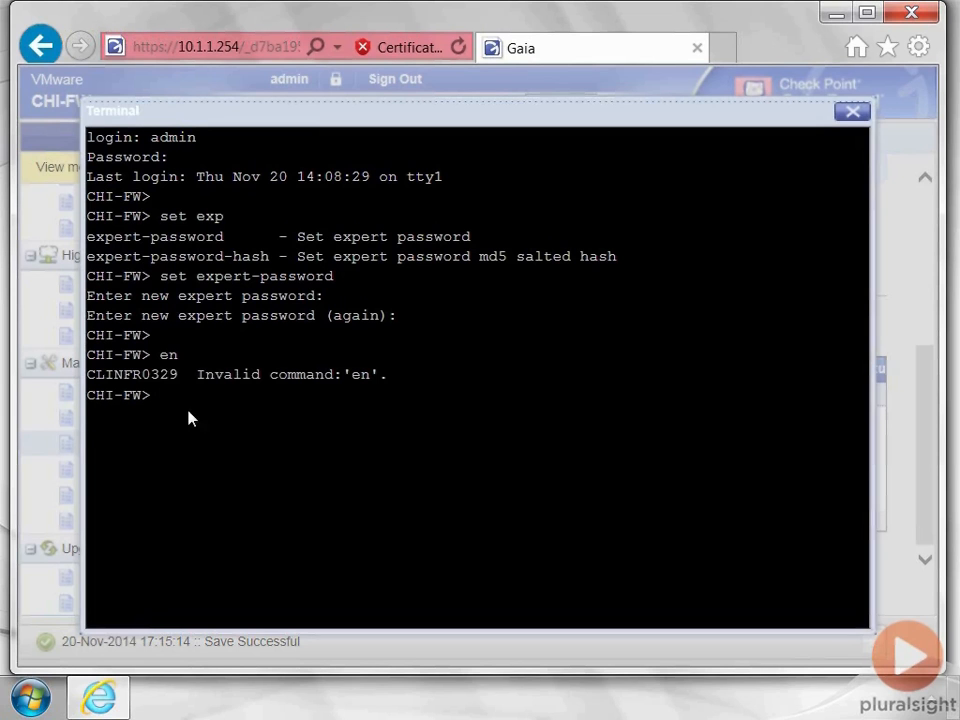
pyautogui.press('Return')
pyautogui.press('Return')
pyautogui.write('e')
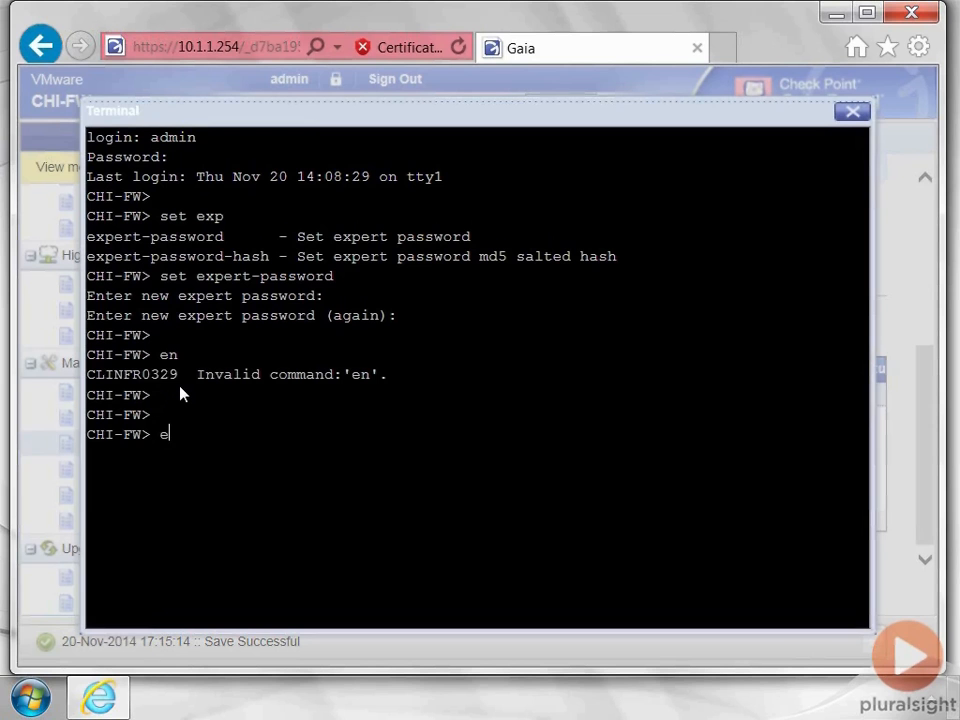
pyautogui.write('xpert')
pyautogui.press('Return')
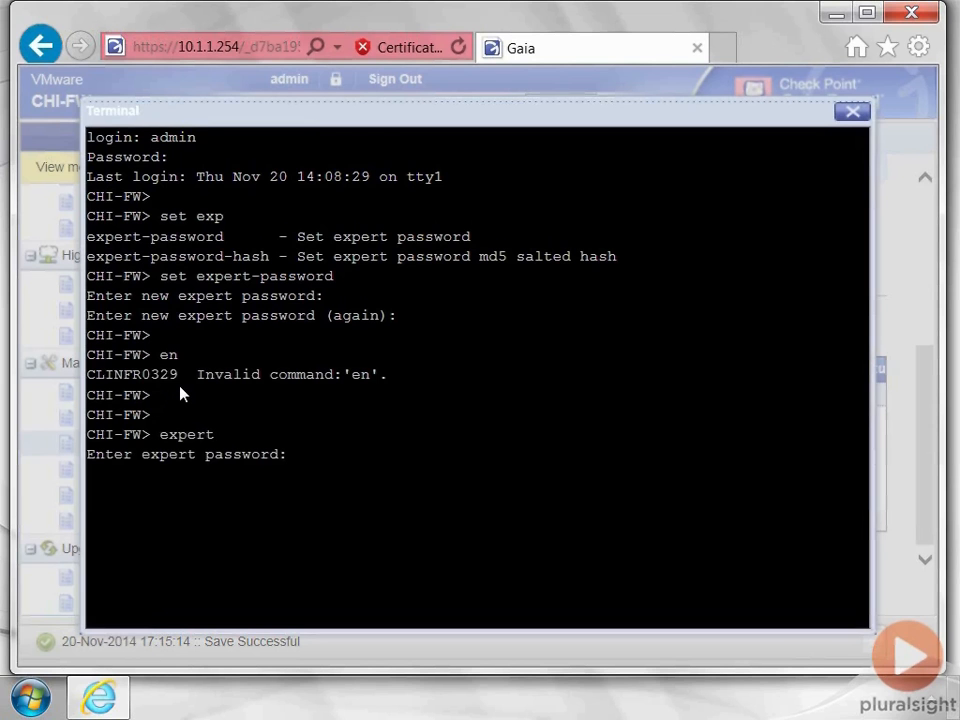
pyautogui.press('Return')
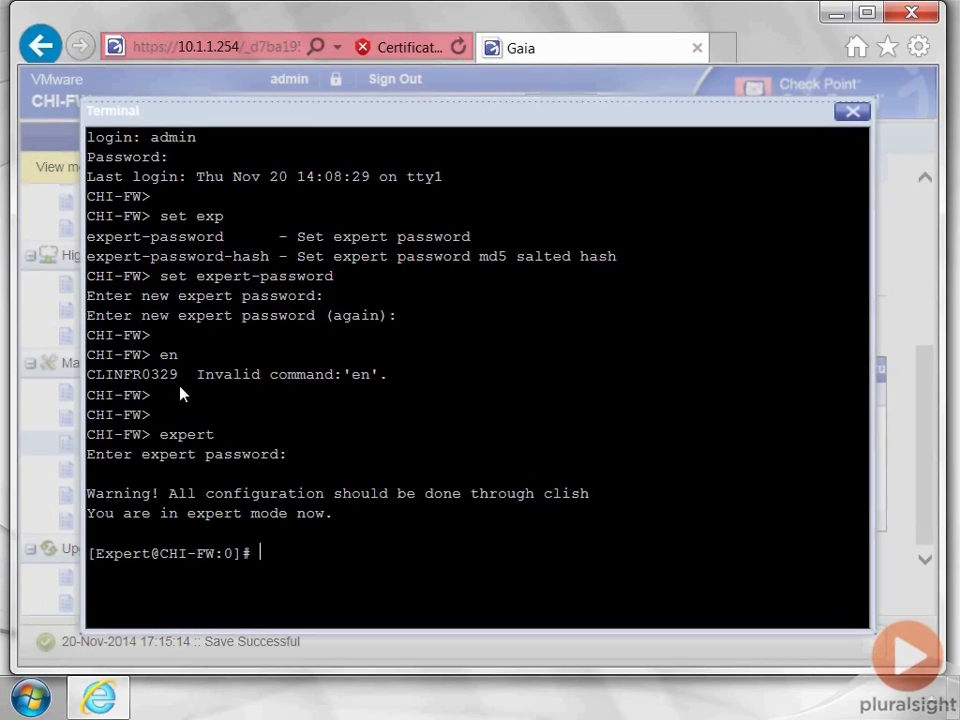
# - Exit to clish, view the ? help, and re-enter expert mode with the password
pyautogui.write('exit')
pyautogui.press('Return')
pyautogui.press('Return')
pyautogui.press('Return')
pyautogui.press('Return')
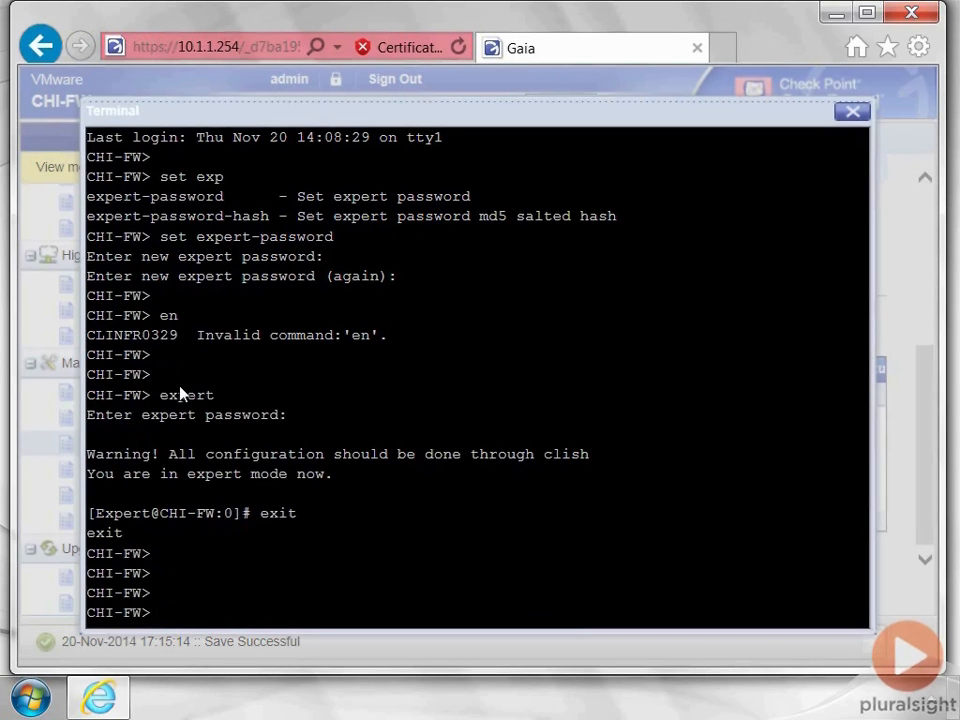
pyautogui.press('?')
pyautogui.press('Return')
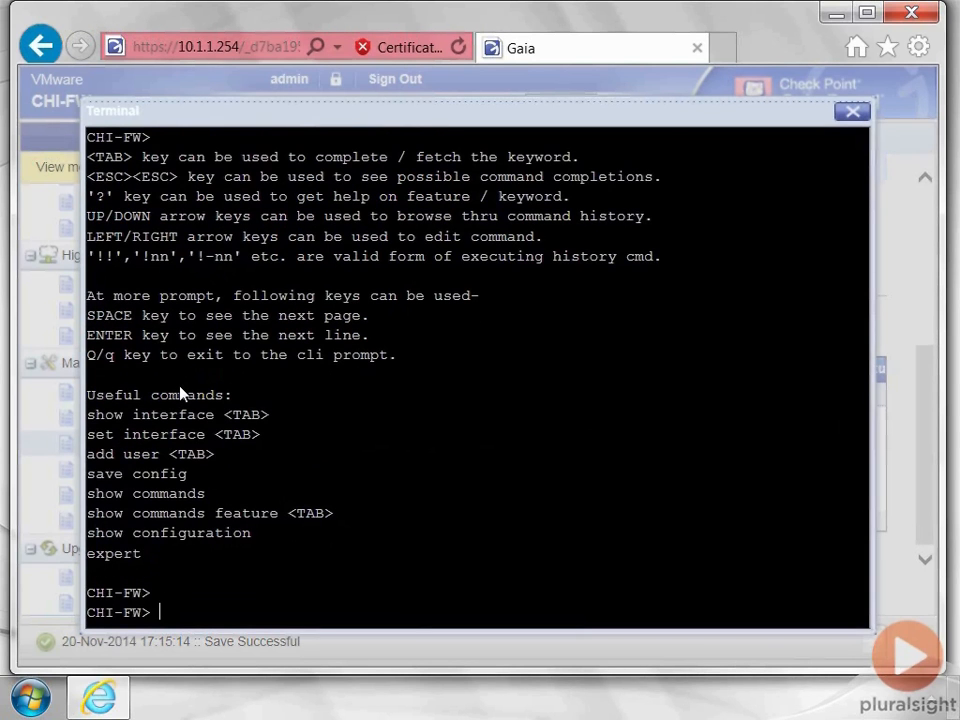
pyautogui.write('expert')
pyautogui.press('Return')
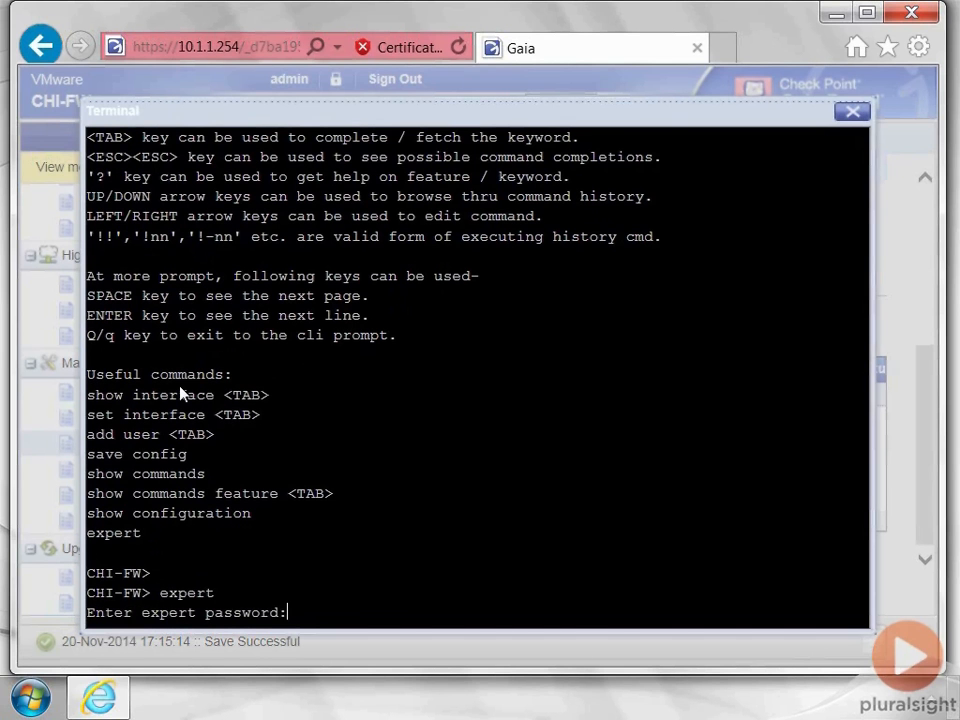
pyautogui.press('Return')
pyautogui.press('Return')
pyautogui.press('Return')
pyautogui.press('Return')
pyautogui.press('Return')
pyautogui.press('Return')
pyautogui.press('Return')
pyautogui.press('Return')
pyautogui.press('Return')
pyautogui.press('Return')
pyautogui.press('Return')
pyautogui.press('Return')
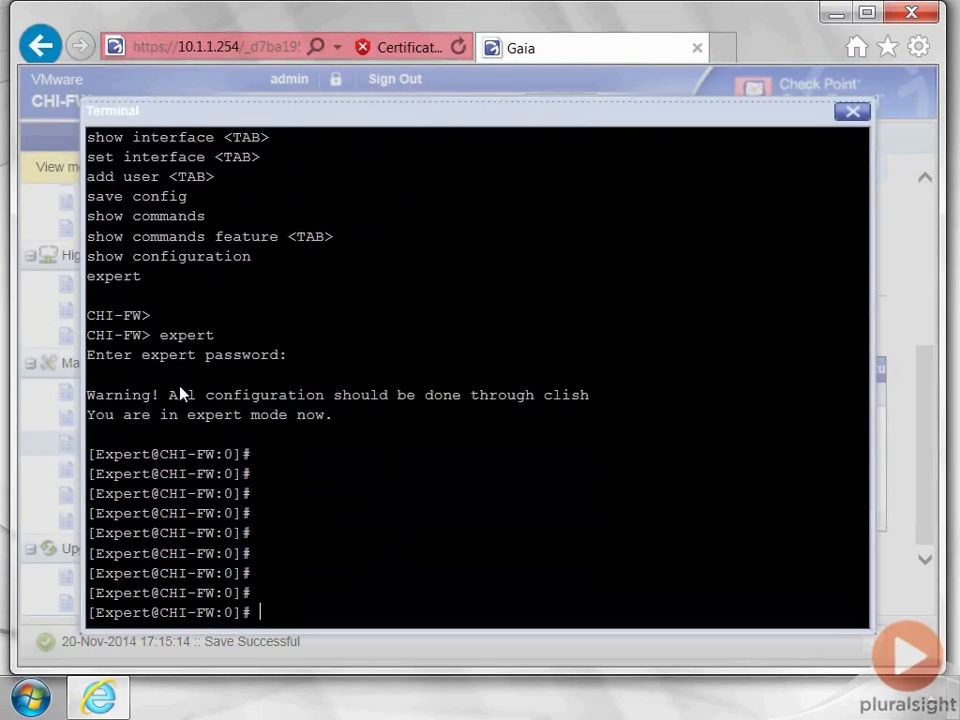
# - Change directory to /var and then into /var/CPbackup
pyautogui.write('cd ?var')
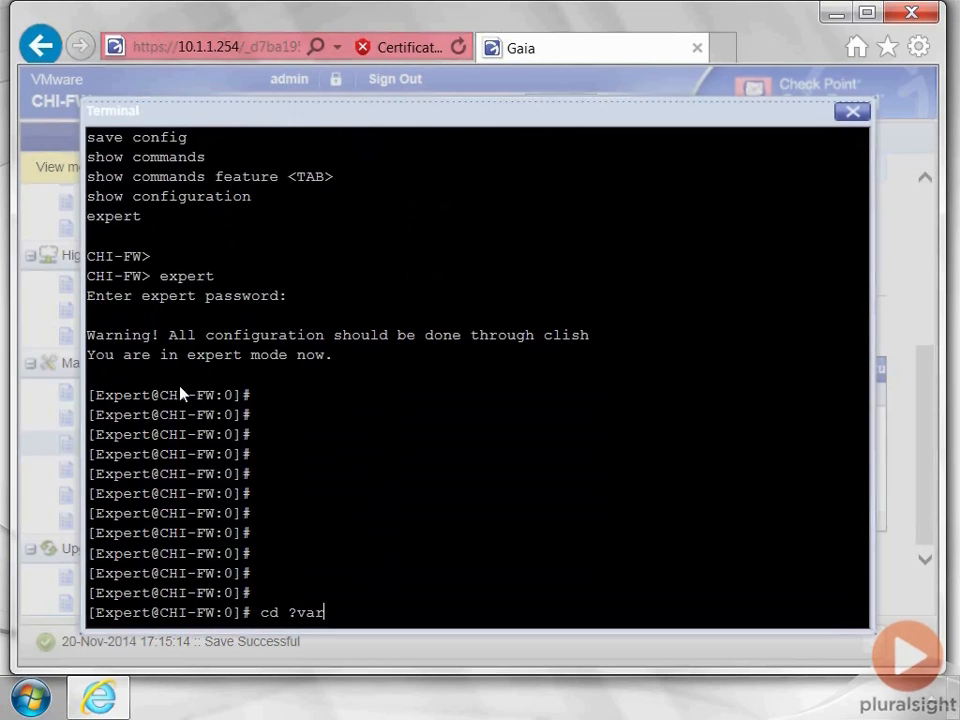
pyautogui.press('BackSpace')
pyautogui.press('BackSpace')
pyautogui.press('BackSpace')
pyautogui.press('BackSpace')
pyautogui.write('/')
pyautogui.press('BackSpace')
pyautogui.write('/V')
pyautogui.press('BackSpace')
pyautogui.write('var')
pyautogui.press('Return')
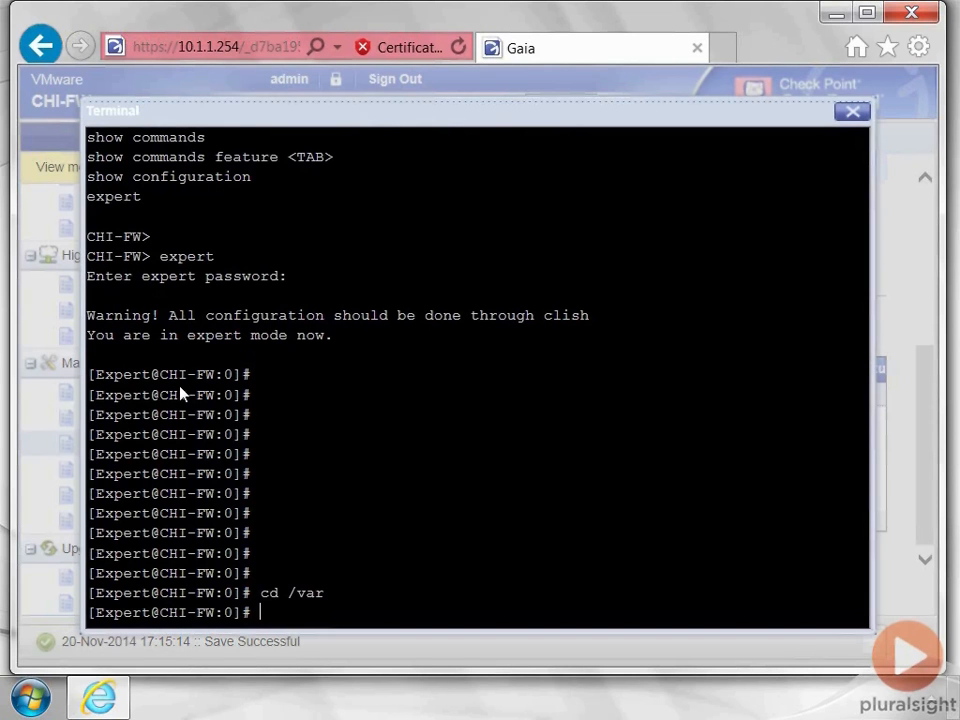
pyautogui.write('cd CPb')
pyautogui.press('Tab')
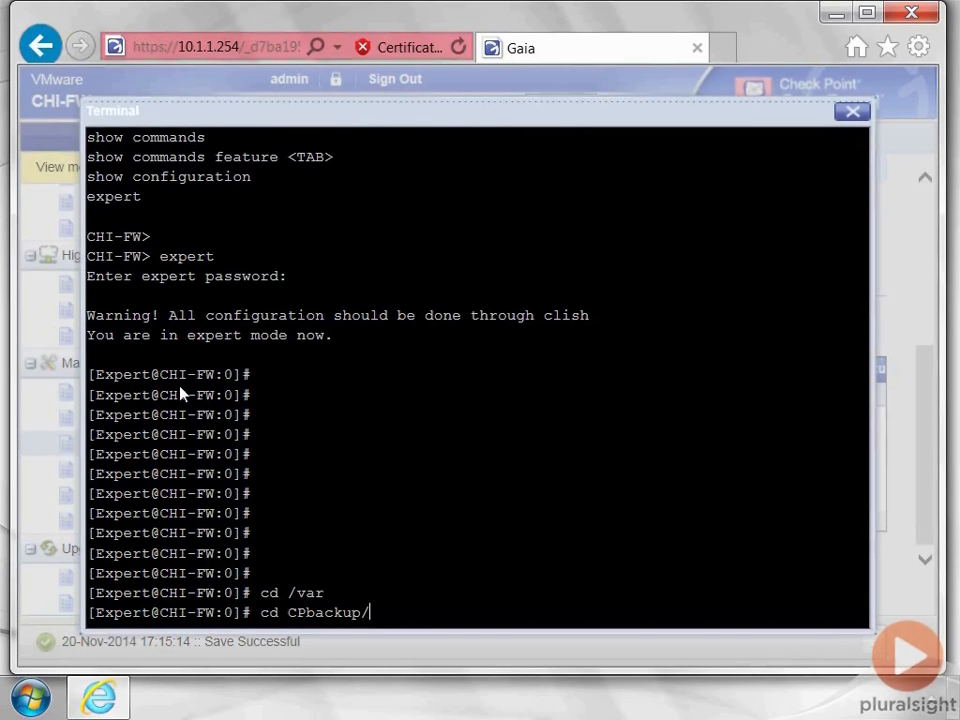
pyautogui.press('Return')
# - Clear the terminal and list the contents of the CPbackup folder
pyautogui.write('cle')
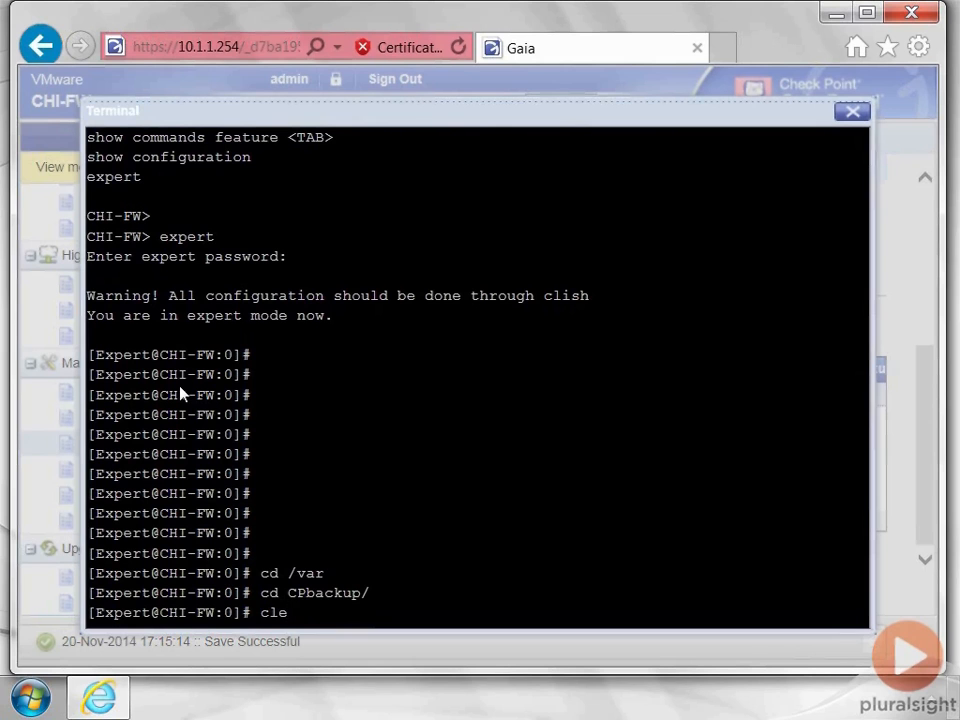
pyautogui.write('AR=')
pyautogui.press('BackSpace')
pyautogui.press('BackSpace')
pyautogui.press('BackSpace')
pyautogui.write('ae')
pyautogui.press('BackSpace')
pyautogui.write('r')
pyautogui.press('Return')
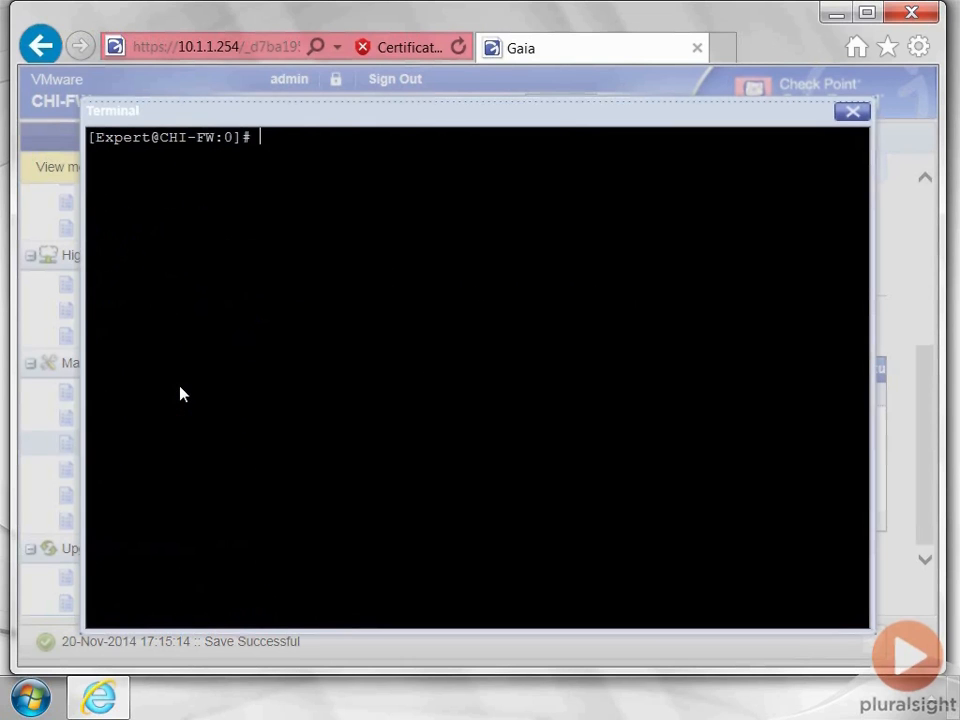
pyautogui.write('ls')
pyautogui.press('Return')
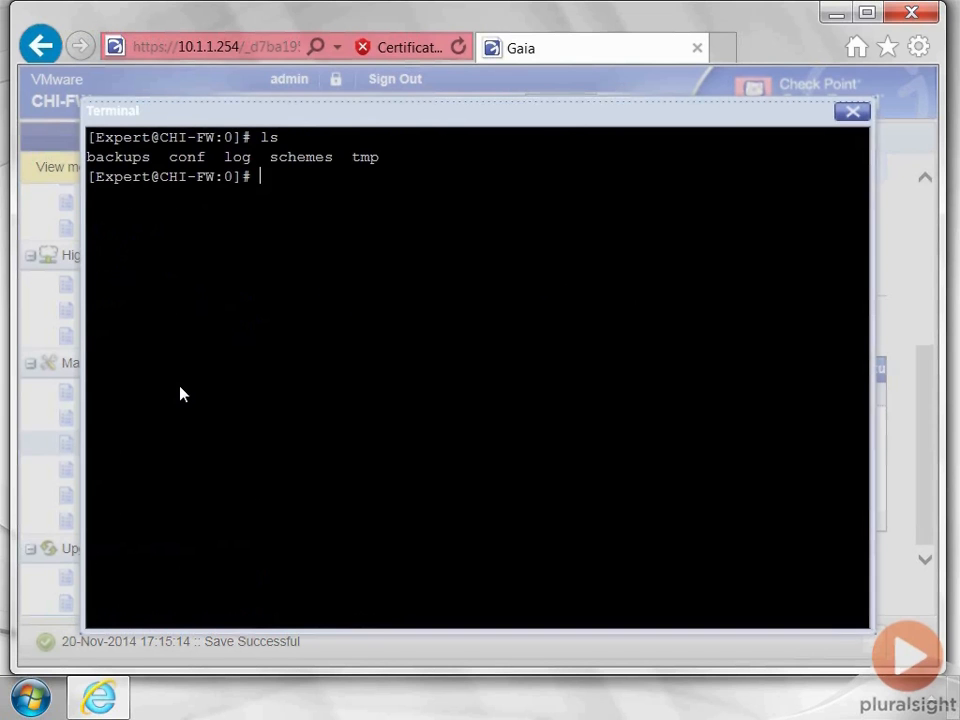
# - Enter the backups folder, list its 20 Nov 2014 archive, and print the path
pyautogui.write('cd bac')
pyautogui.press('Tab')
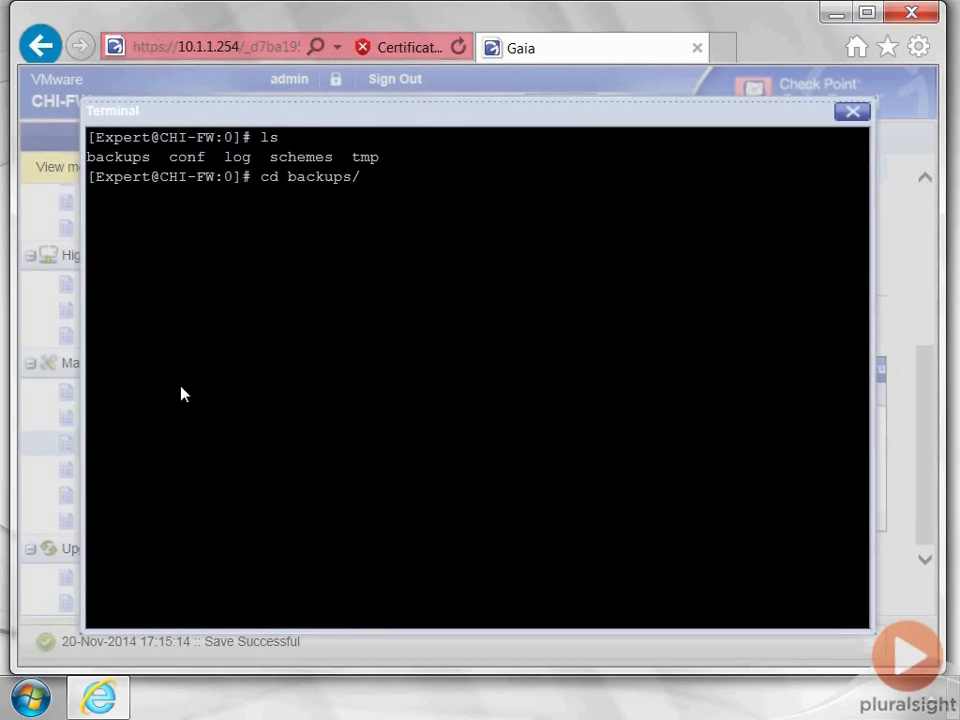
pyautogui.press('Return')
pyautogui.write('ls')
pyautogui.press('Return')
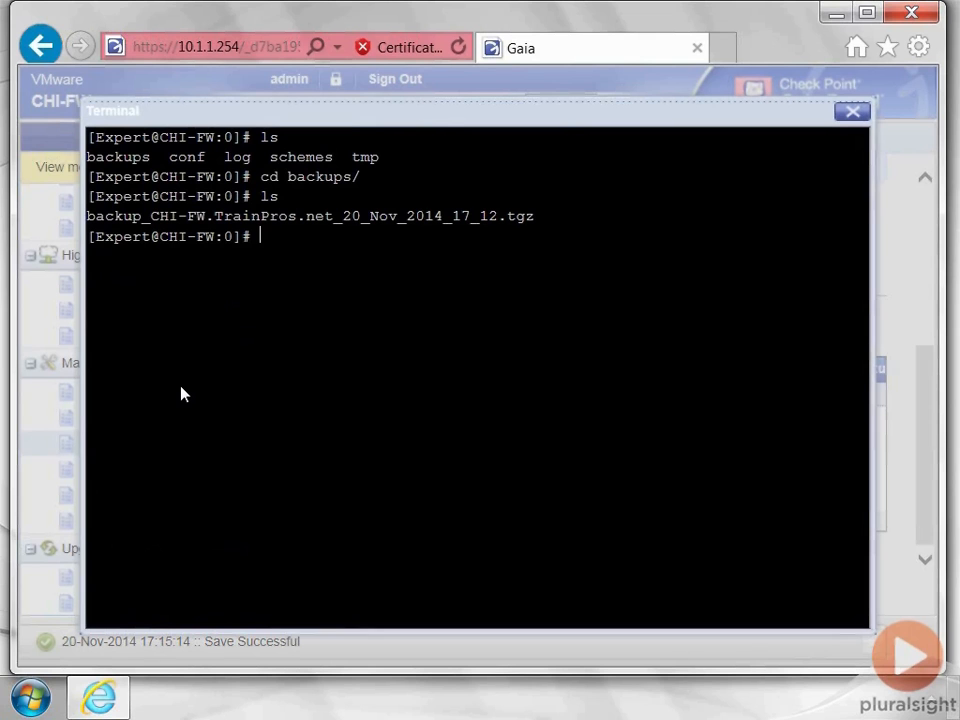
pyautogui.write('pwd')
pyautogui.press('Return')
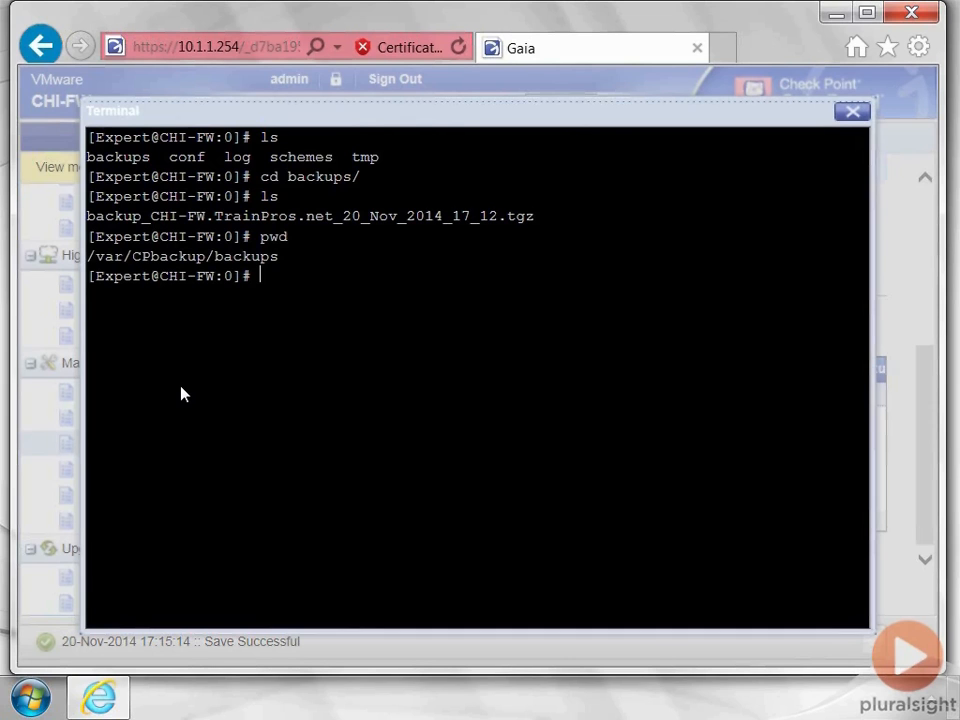
# - Run exit, then expert with the expert password, and clear the terminal
pyautogui.write('exit')
pyautogui.press('Return')
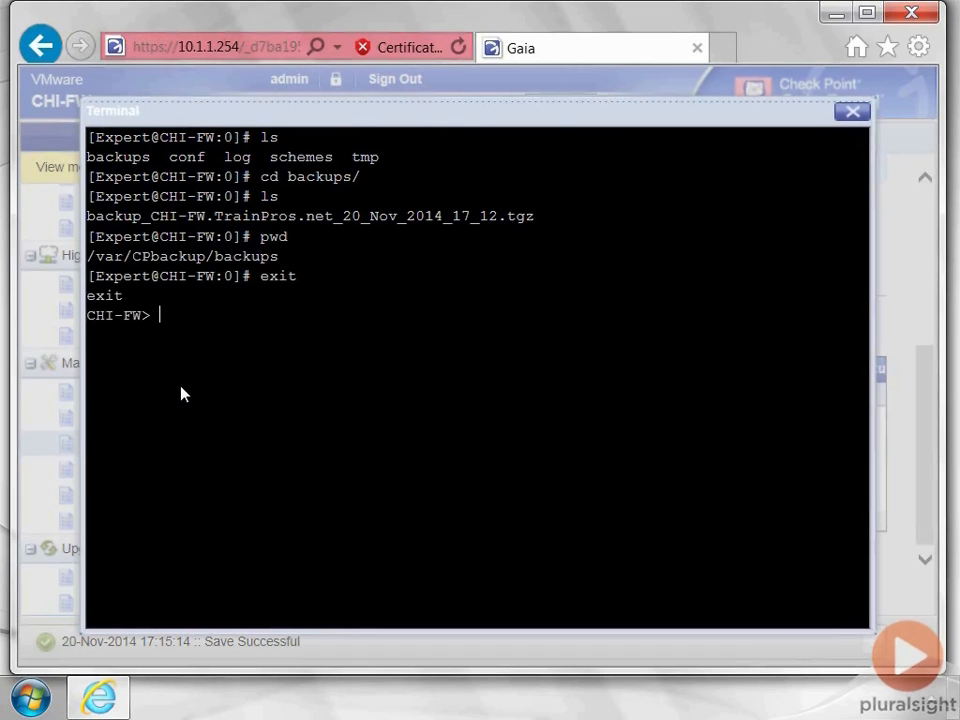
pyautogui.write('expert')
pyautogui.press('Return')
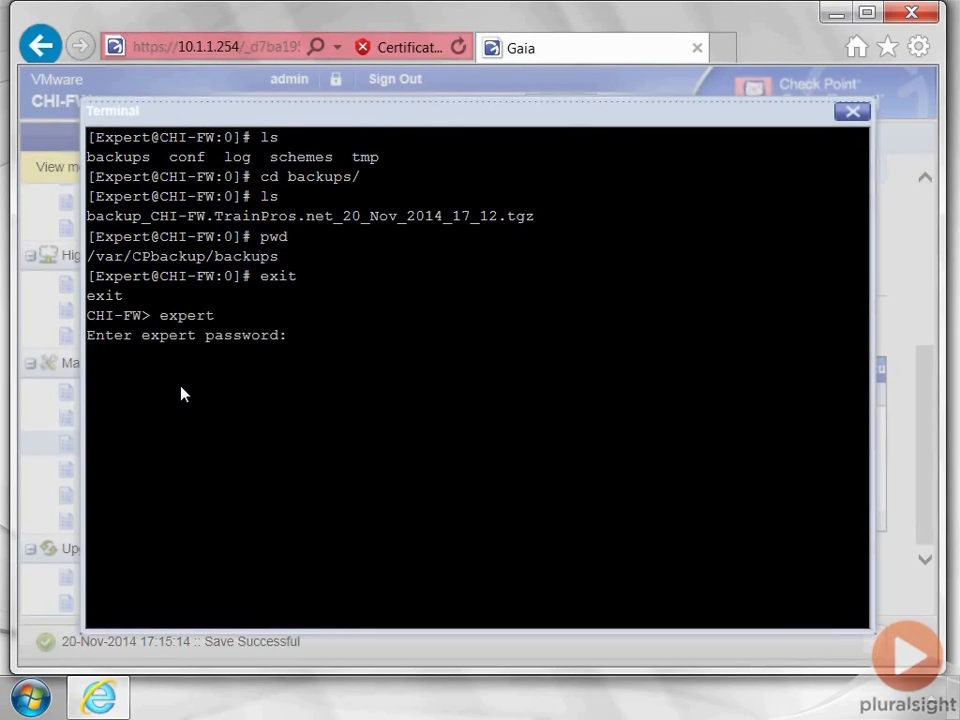
pyautogui.press('Return')
pyautogui.press('Return')
pyautogui.press('Return')
pyautogui.write('clear')
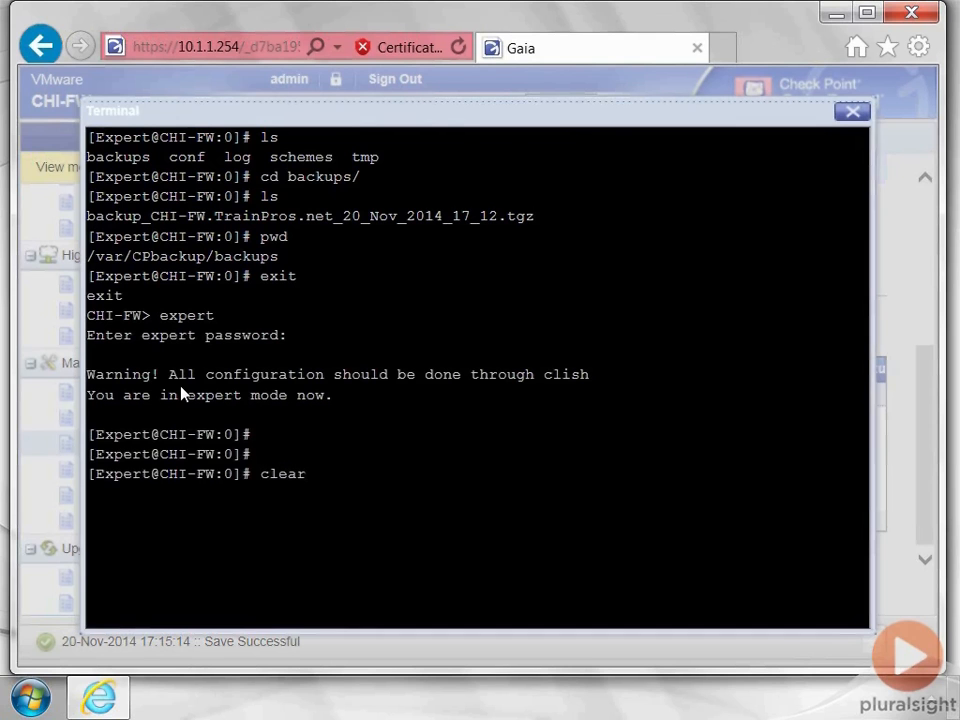
pyautogui.press('Return')
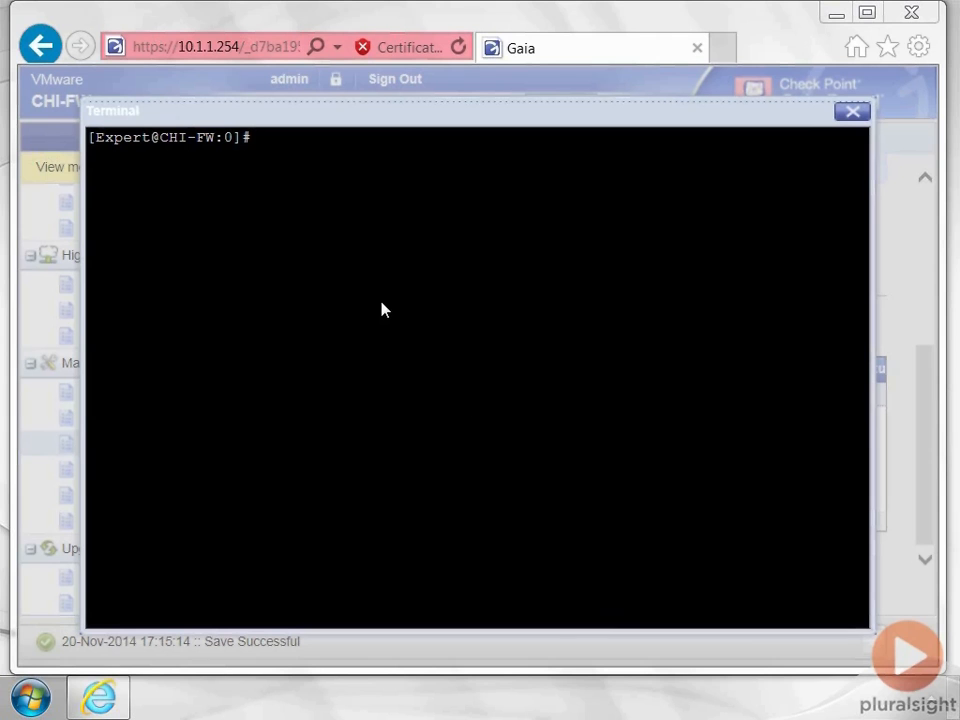
# - Change directory to $FWDIR/bin, then into its upgrade_tools folder
pyautogui.write('cd')
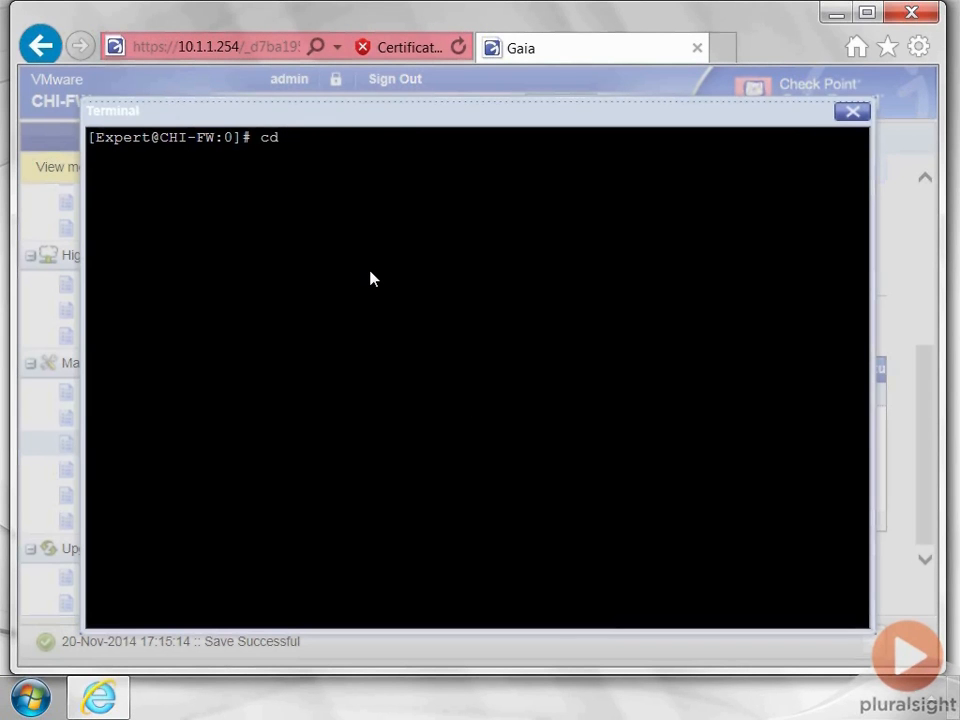
pyautogui.write(' $FW')
pyautogui.write('DIR')
pyautogui.write('/UP')
pyautogui.press('BackSpace')
pyautogui.press('BackSpace')
pyautogui.write('bin')
pyautogui.press('Return')
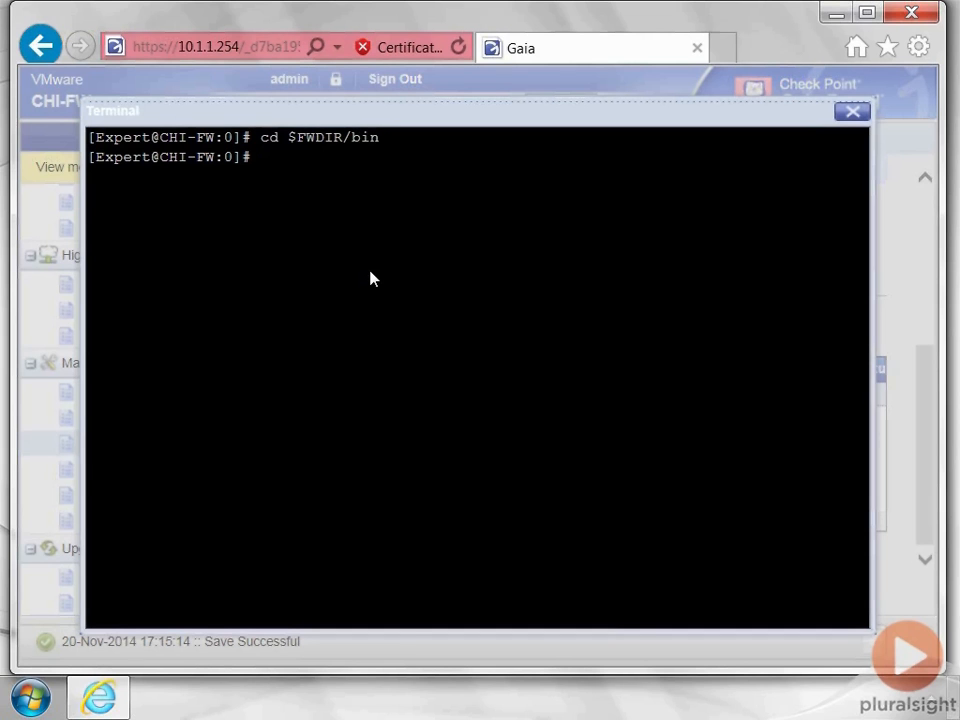
pyautogui.write('cd upgrade_t')
pyautogui.press('Tab')
pyautogui.press('Return')
# - Clear the terminal and list the upgrade tools, including migrate, upgrade_export and upgrade_import
pyautogui.write('clear')
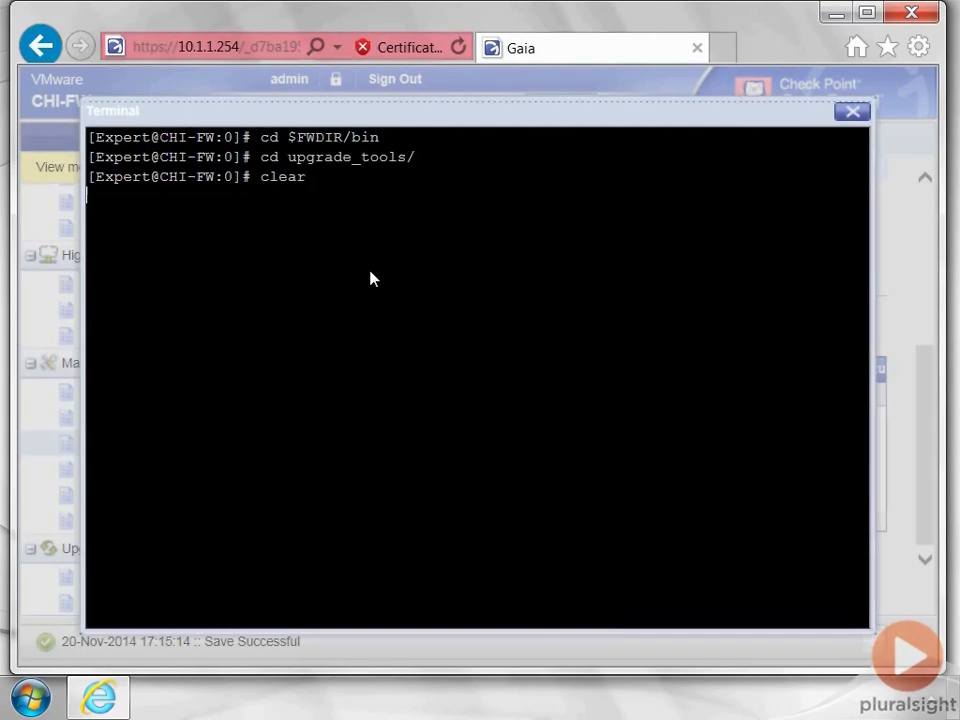
pyautogui.press('Return')
pyautogui.write('ls')
pyautogui.press('Return')
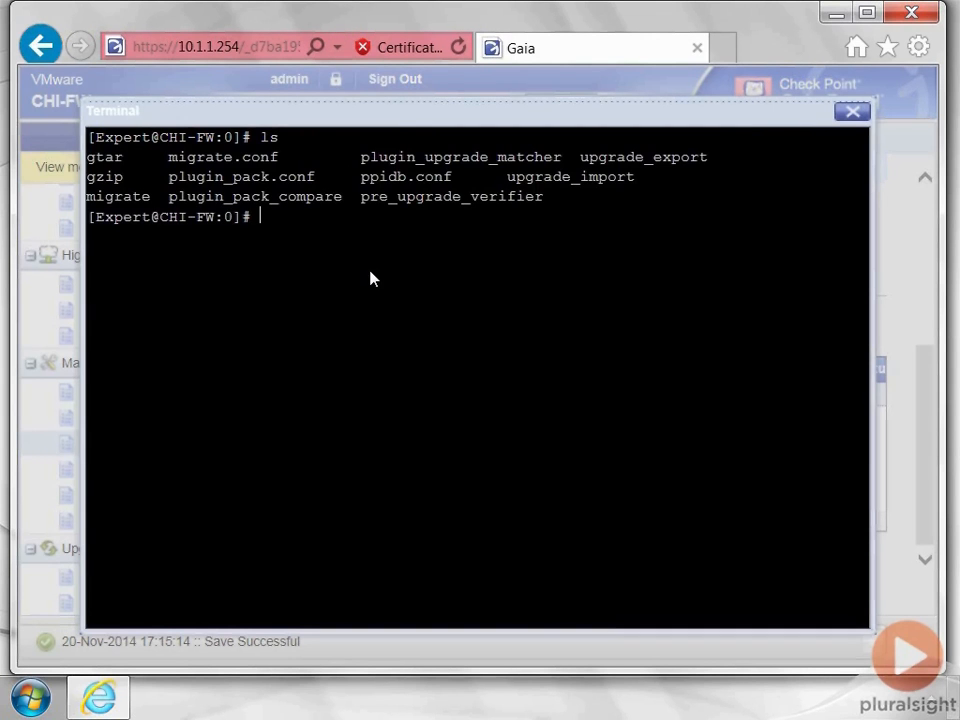
pyautogui.press('Return')
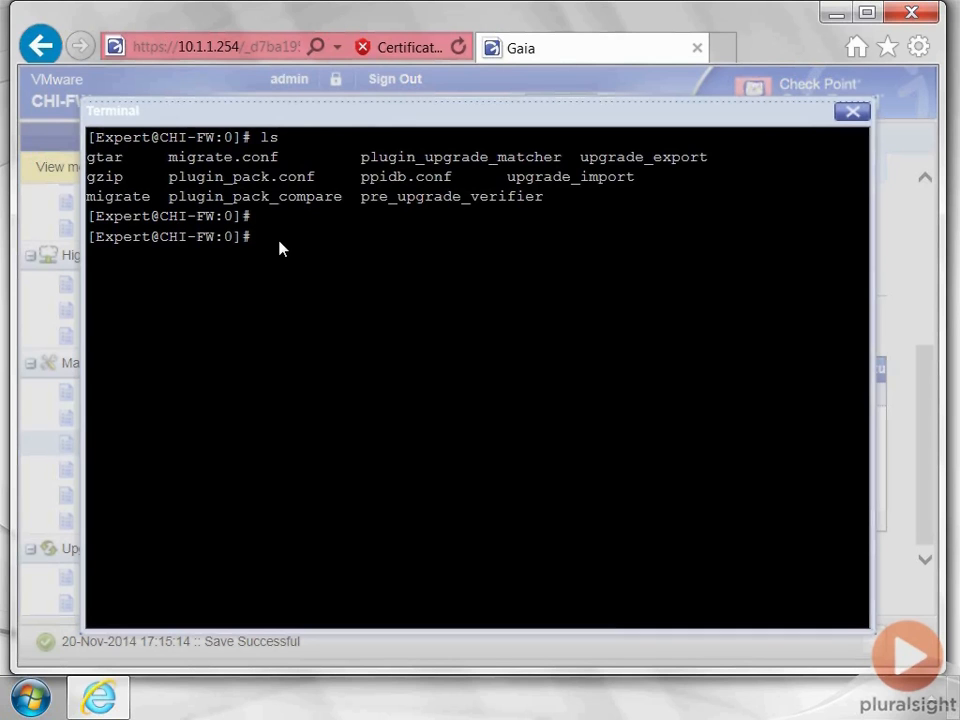
# - Display the migrate utility's usage help with ./migrate ?, then start retyping the command
pyautogui.write('./migrate ?')
pyautogui.press('Return')
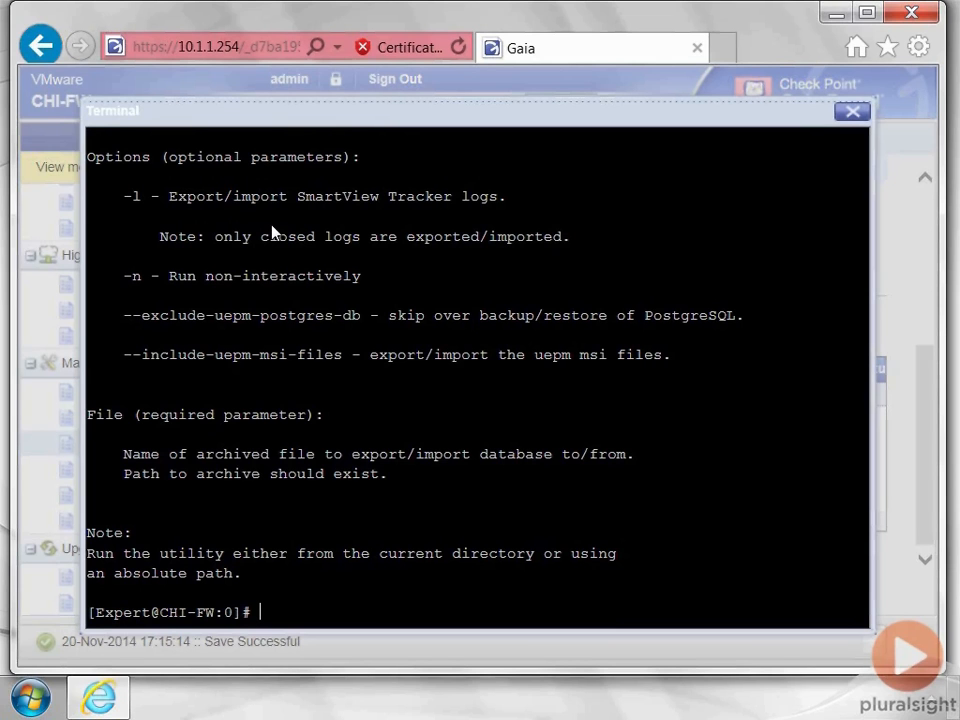
pyautogui.write('./migrate ?')
# - Run migrate export to orig.tgz, answering y to continue, until the export completes
pyautogui.write('ex')
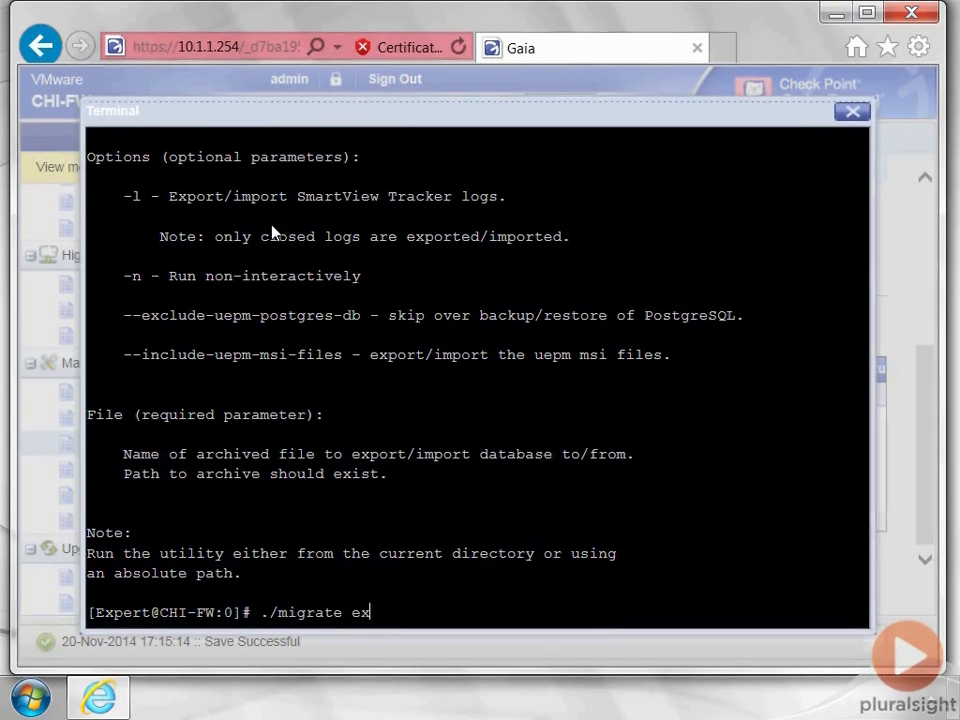
pyautogui.write('port orig.tgz')
pyautogui.press('Return')
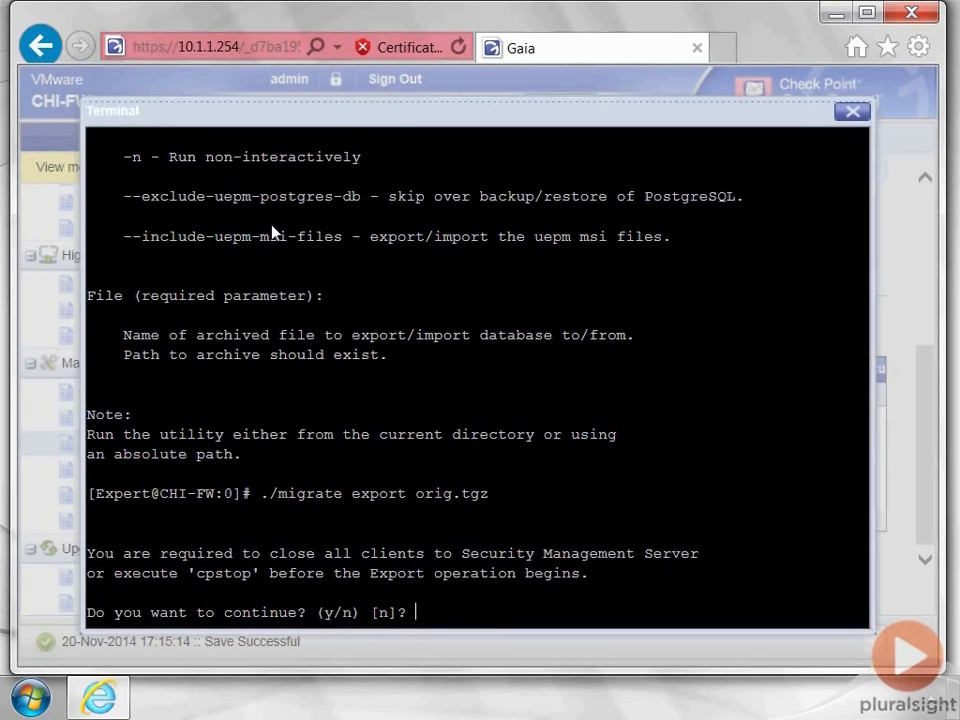
pyautogui.write('y')
pyautogui.press('Return')
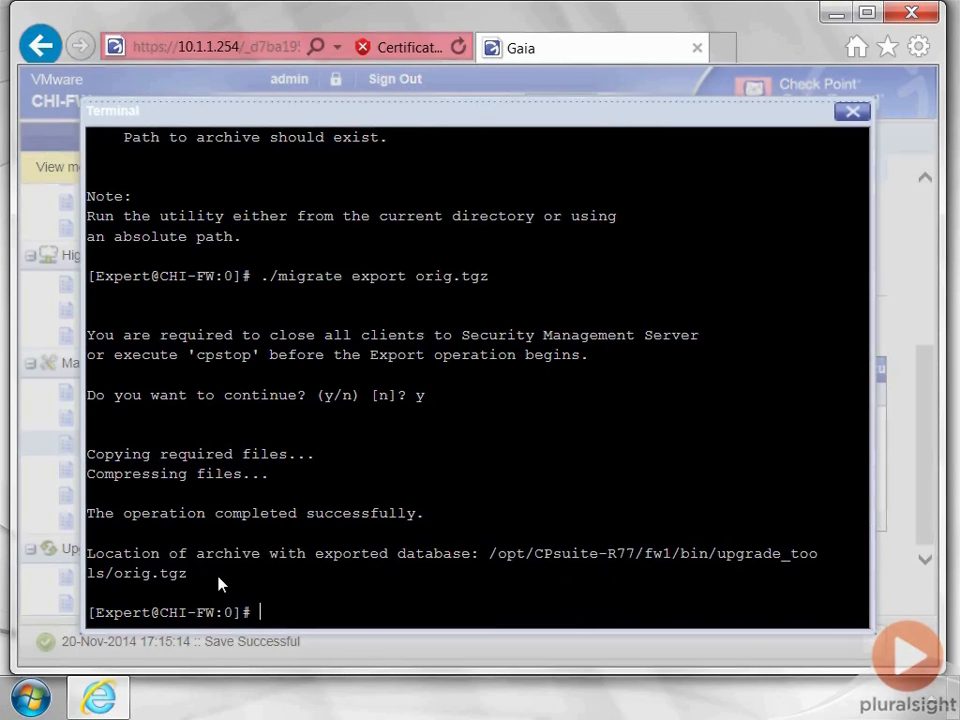
# - Move into /var and list its folders, such as CPbackup, CPsnapshot, log and tmp
pyautogui.write('cd /var')
pyautogui.press('Return')
pyautogui.write('d CPb')
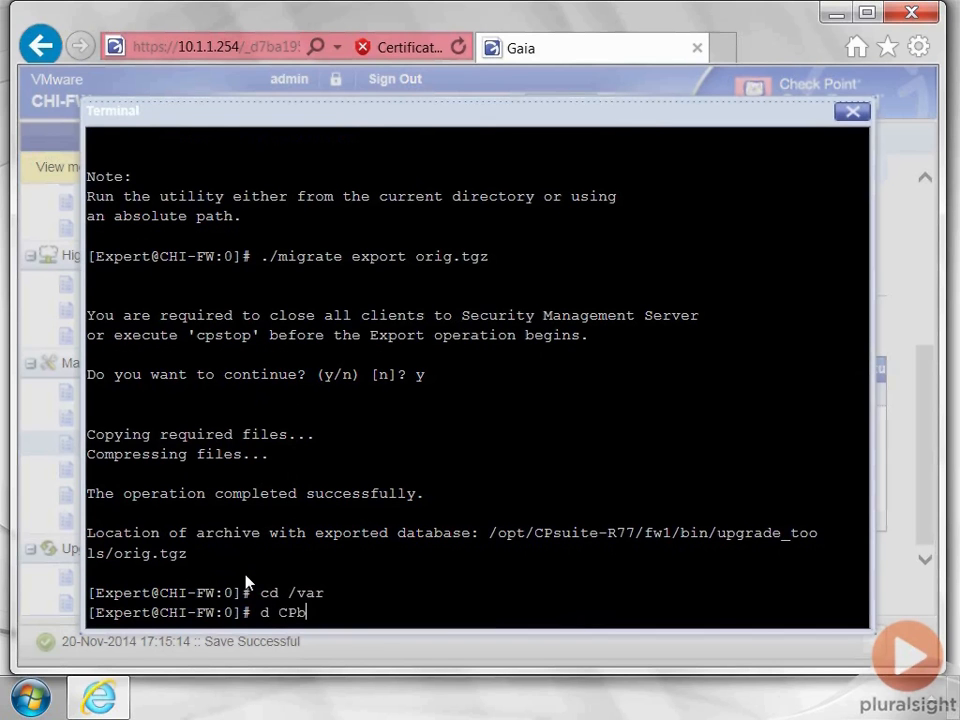
pyautogui.press('Tab')
pyautogui.press('Return')
pyautogui.write('ls')
pyautogui.press('Return')
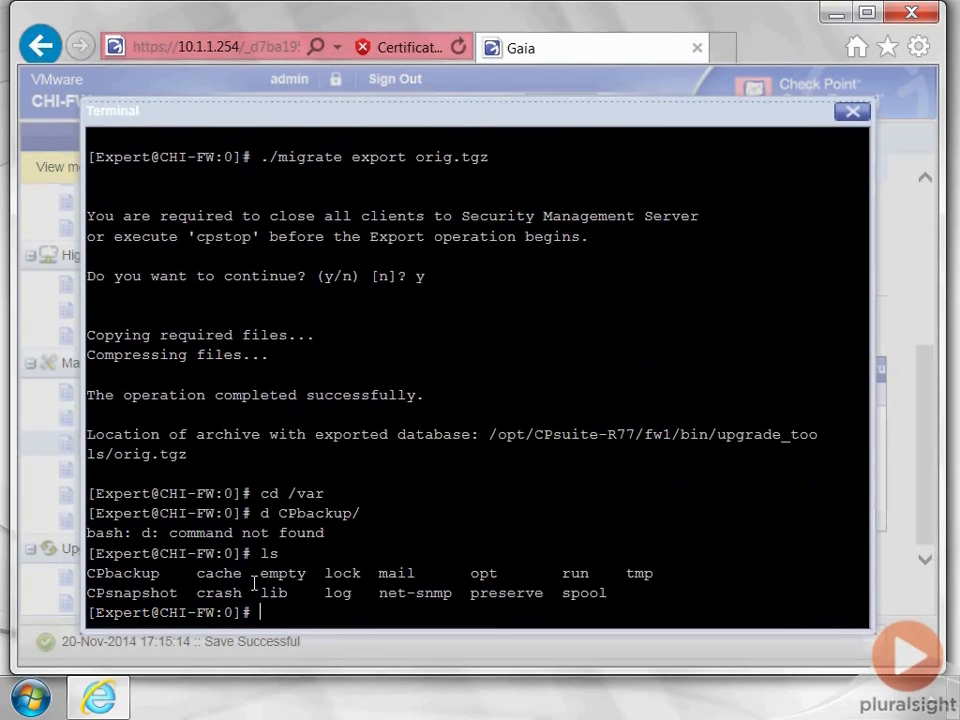